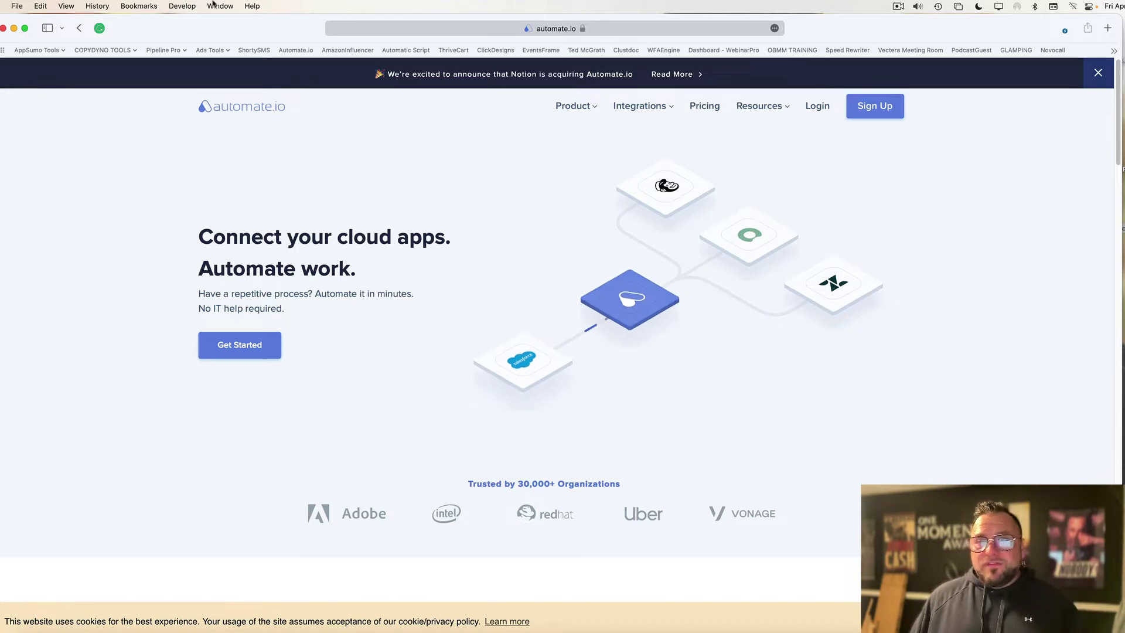
# View the Automate.io pricing plans and scroll down through them.
pyautogui.click(709, 107)
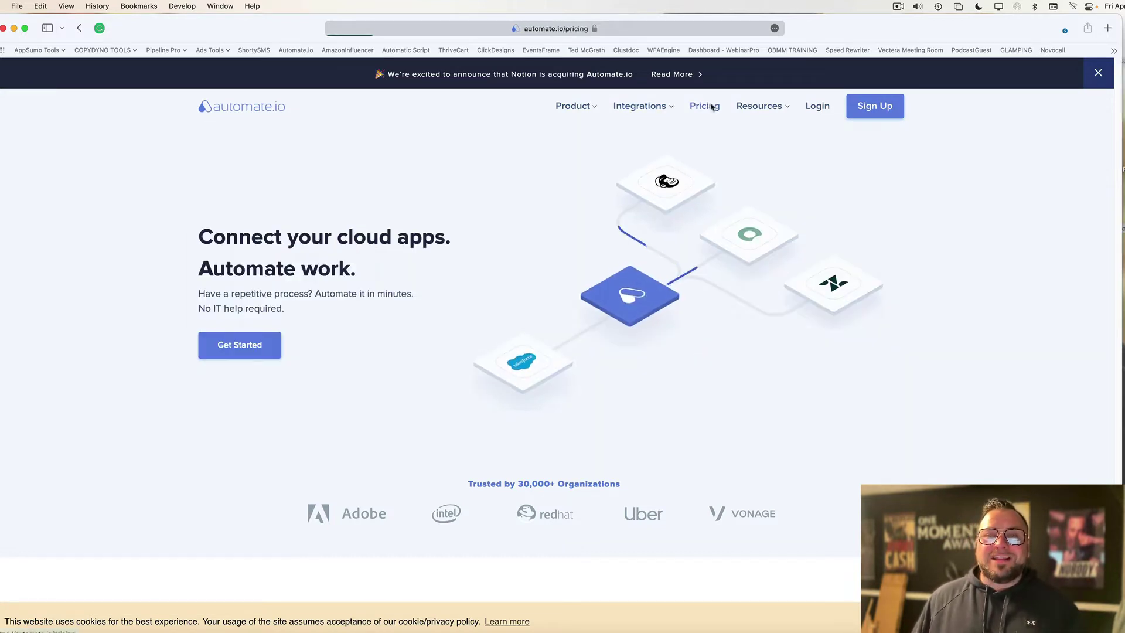
pyautogui.scroll(-3, 239, 198)
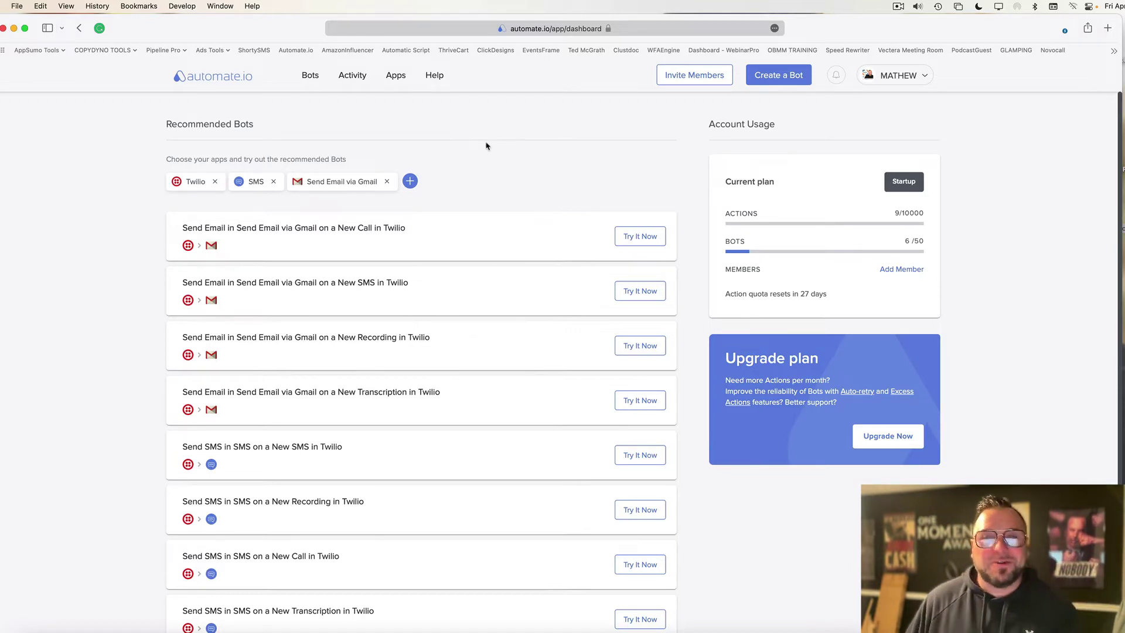
# Create a bot triggered by a New SMS to the chosen Shorty SMS Twilio Support number.
pyautogui.click(788, 76)
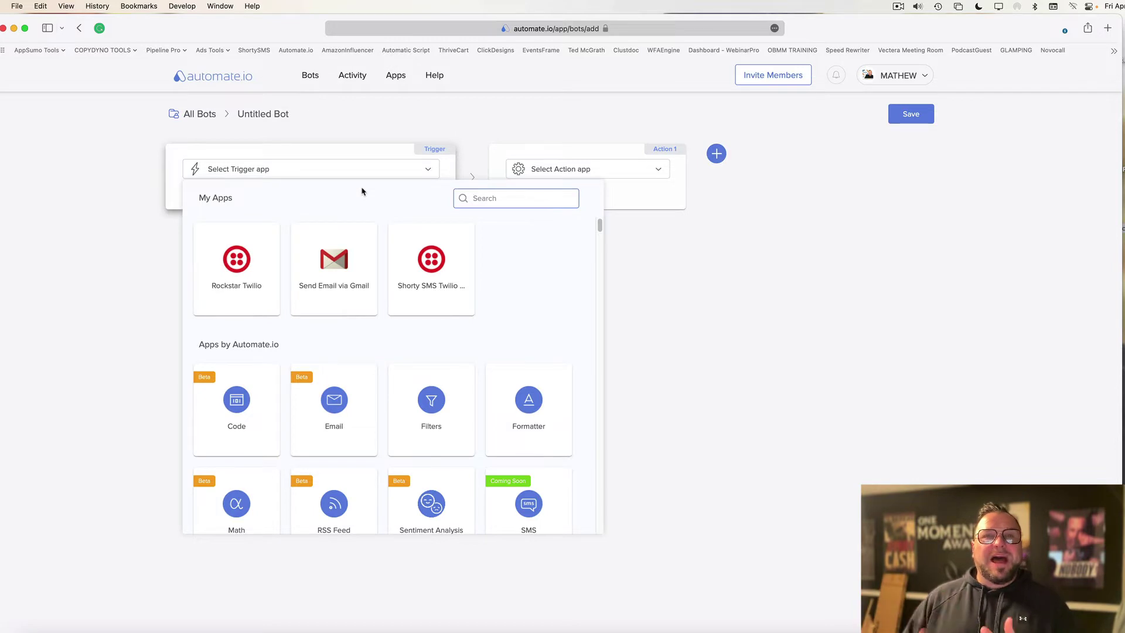
pyautogui.click(434, 252)
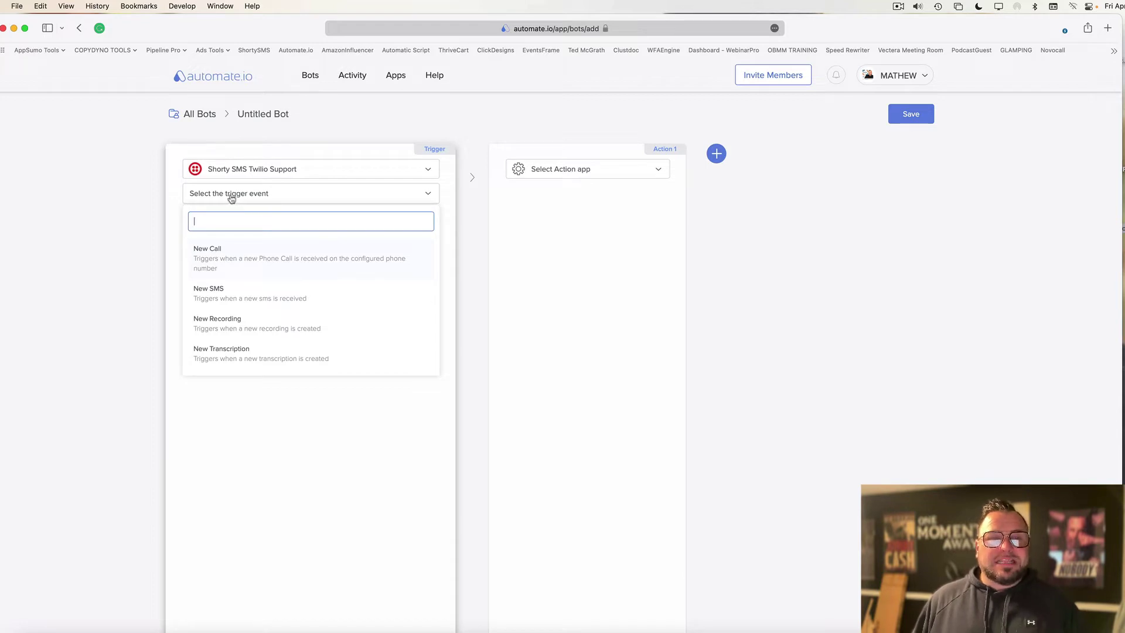
pyautogui.click(234, 302)
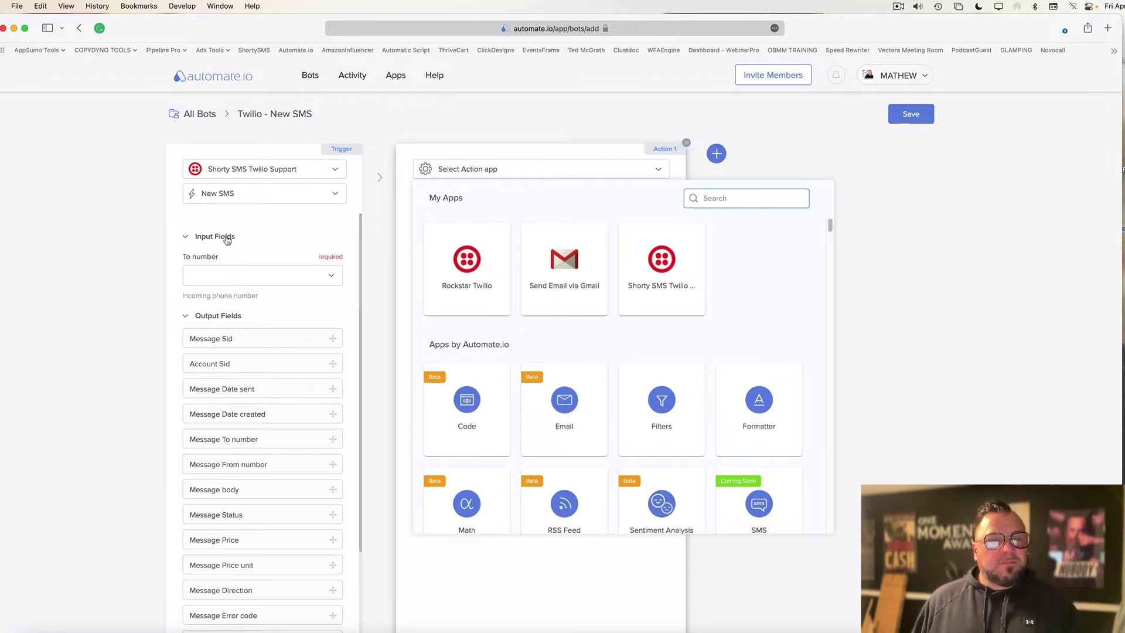
pyautogui.click(240, 275)
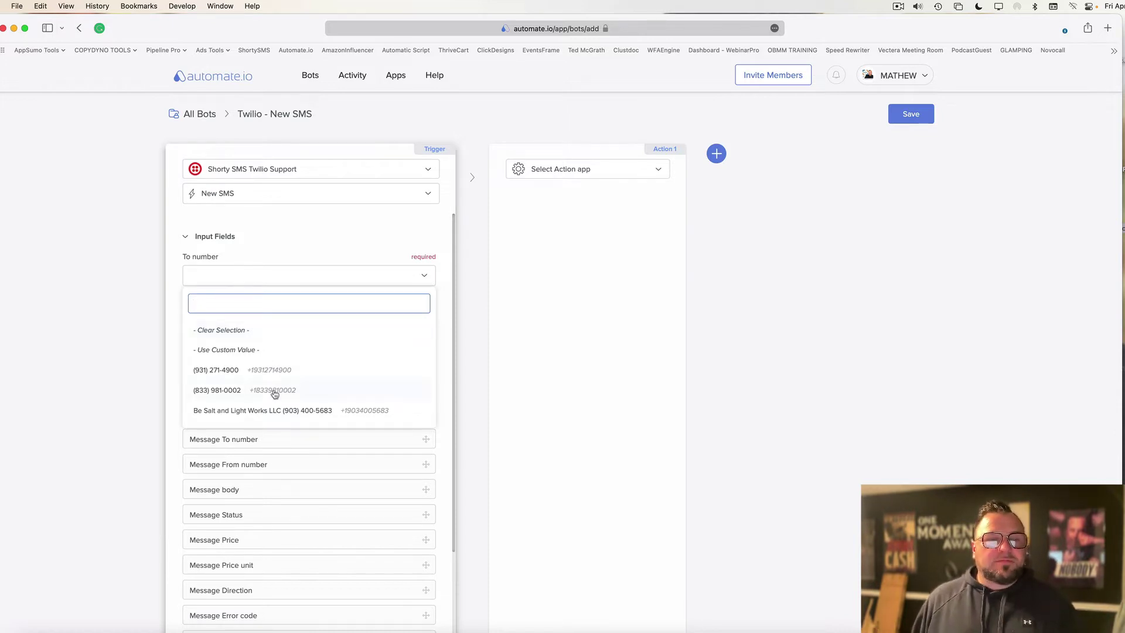
pyautogui.click(228, 374)
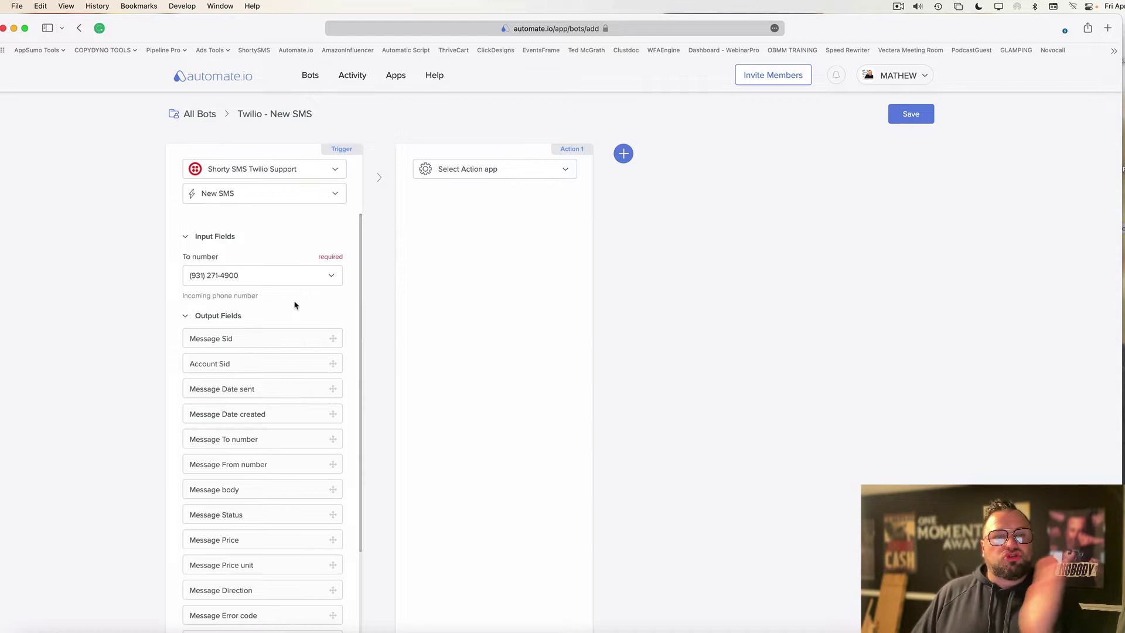
pyautogui.click(529, 170)
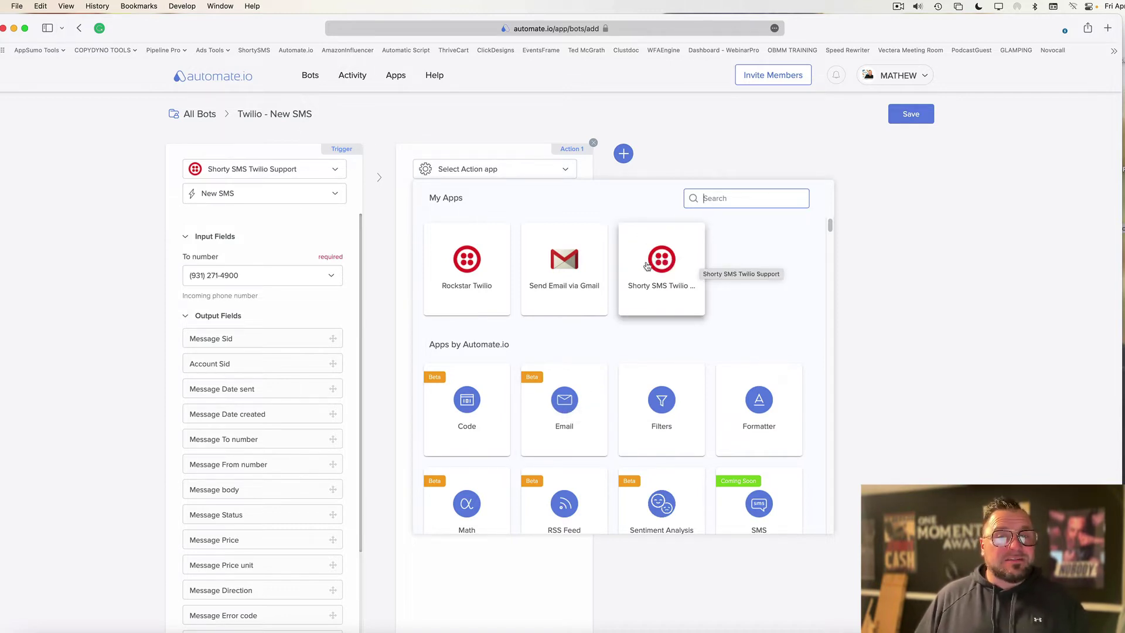
# Make Action 1 a Shorty SMS Twilio Support Send an SMS from the chosen Twilio number.
pyautogui.click(648, 267)
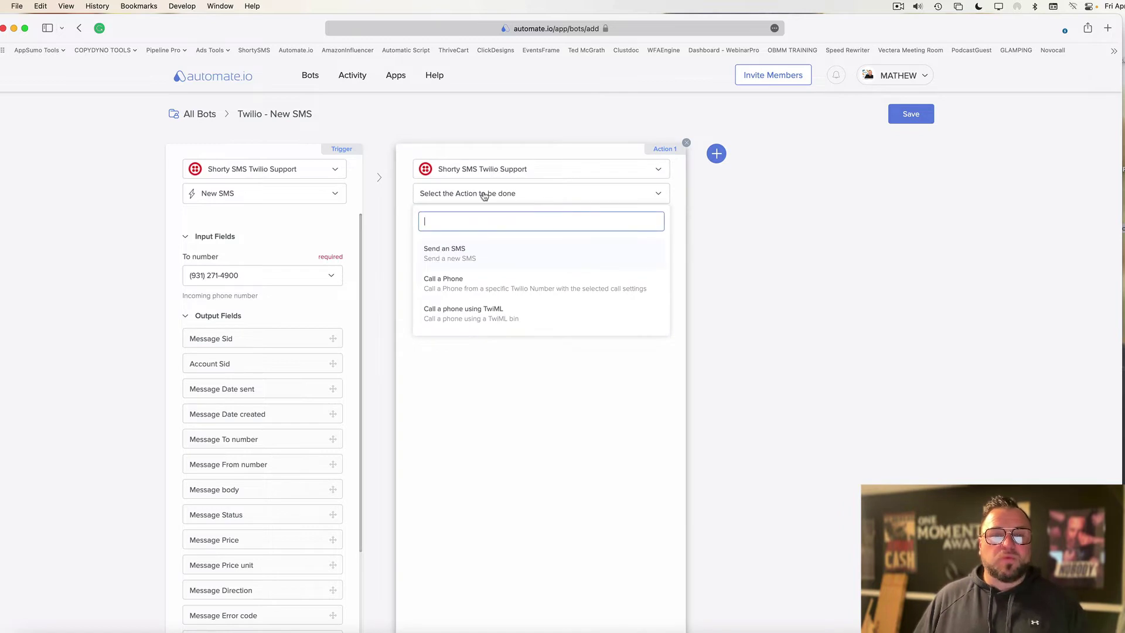
pyautogui.click(467, 259)
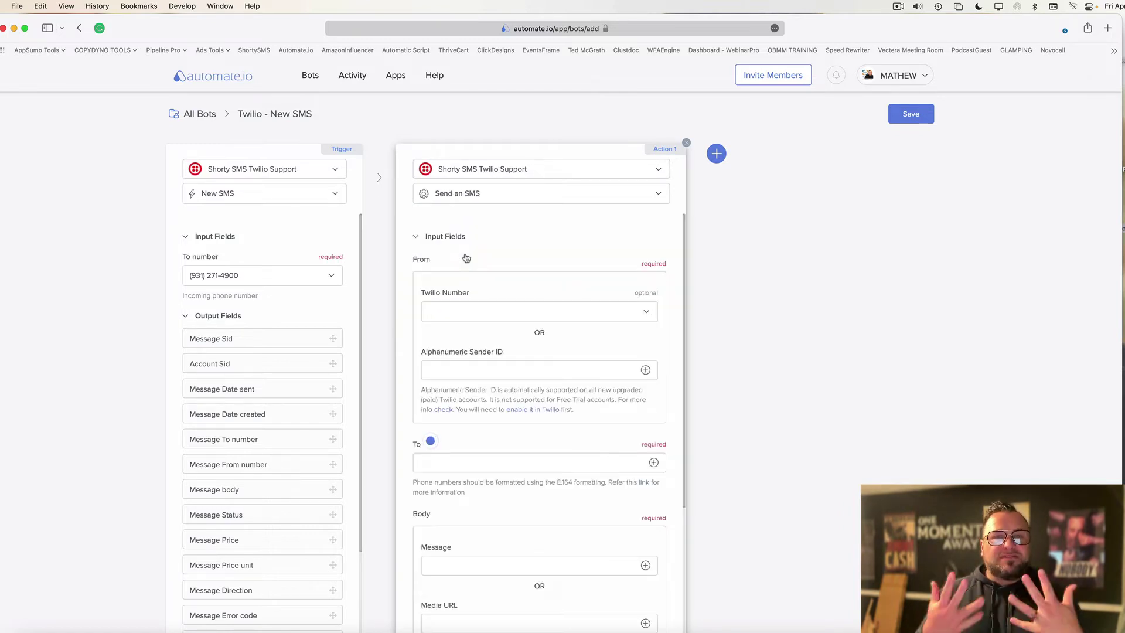
pyautogui.click(458, 309)
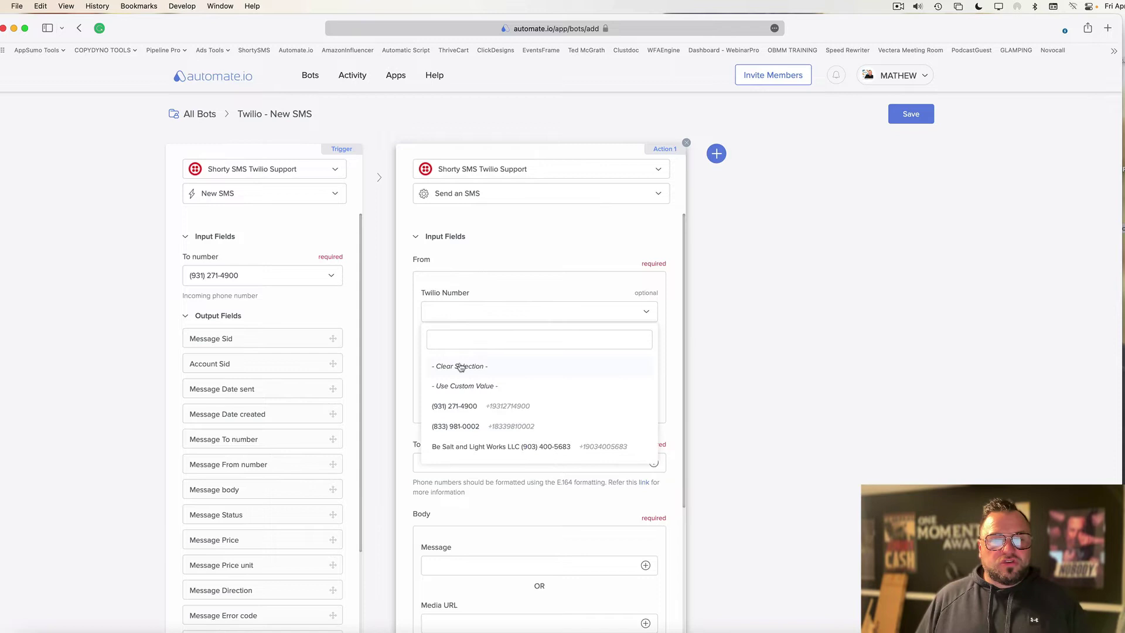
pyautogui.click(459, 407)
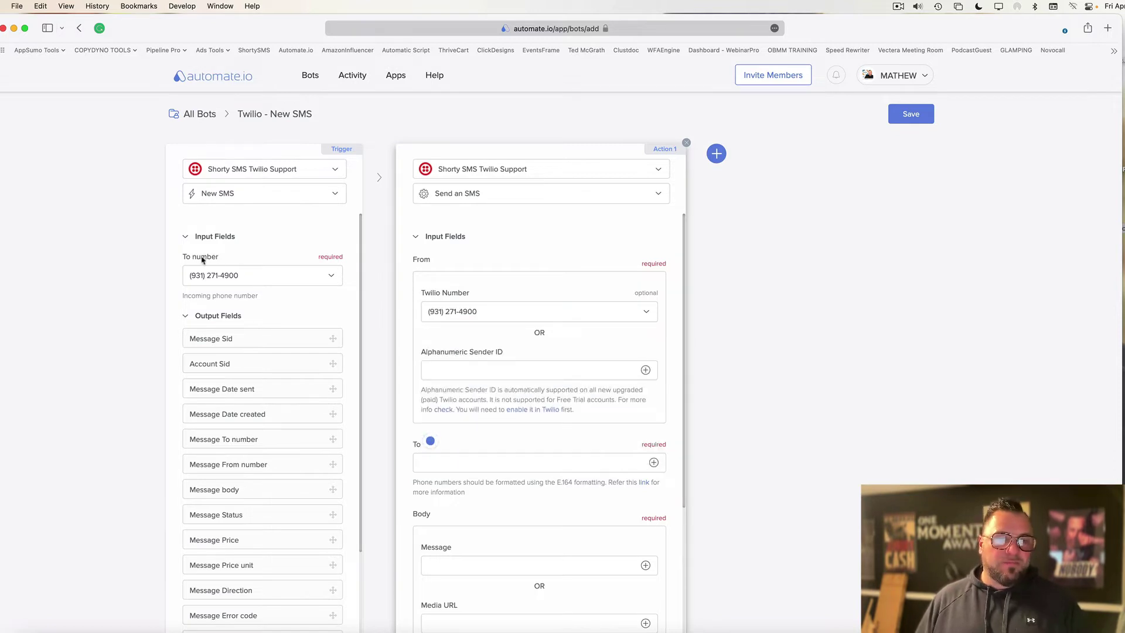
pyautogui.scroll(-3, 527, 375)
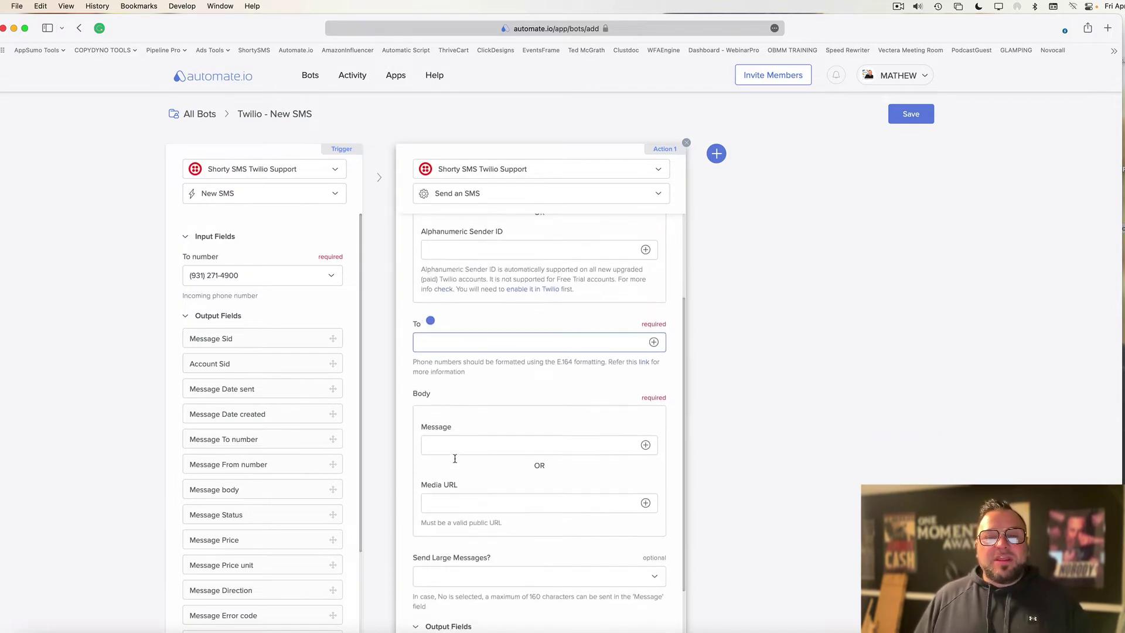
# Enter the recipient phone number in the To field, adding the missing country code 1.
pyautogui.click(452, 343)
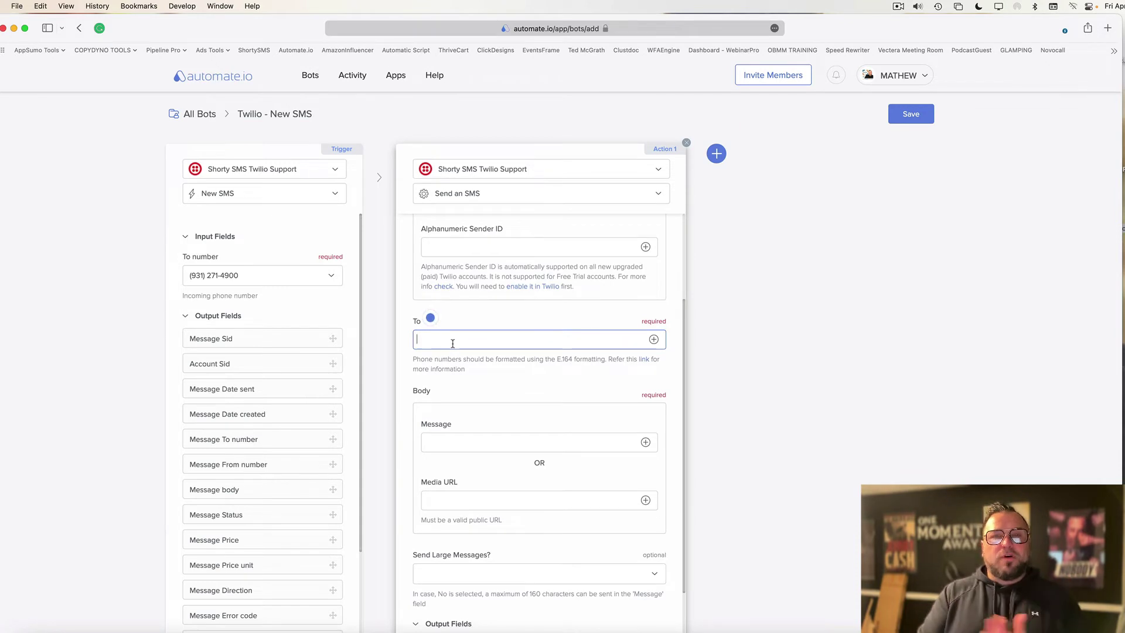
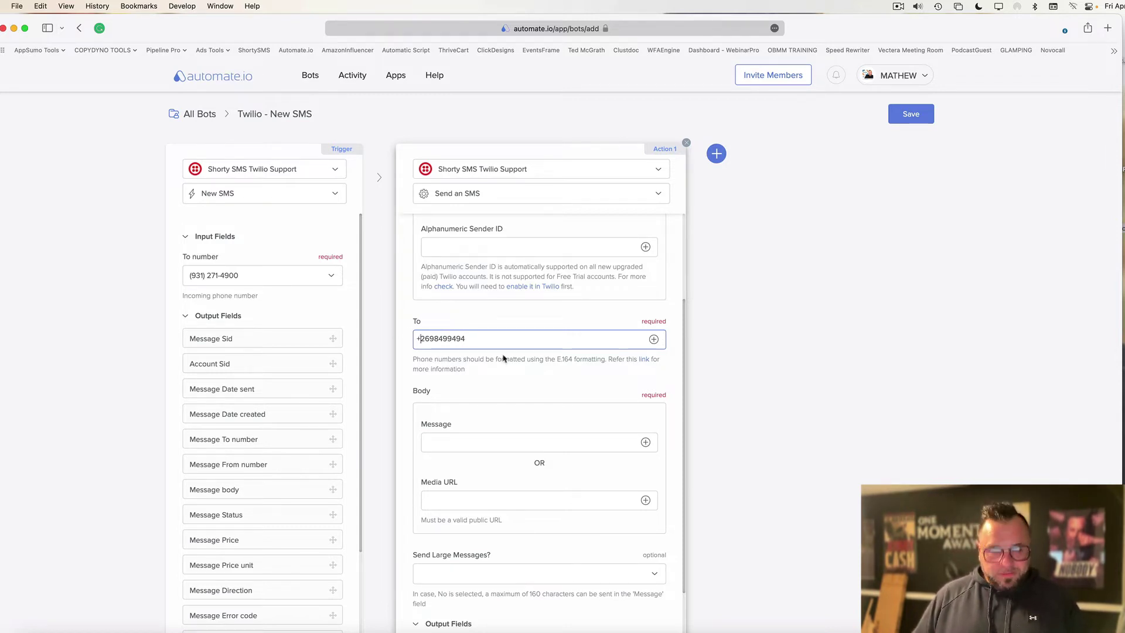
pyautogui.press('super+Left')
pyautogui.press('Right')
pyautogui.write('1')
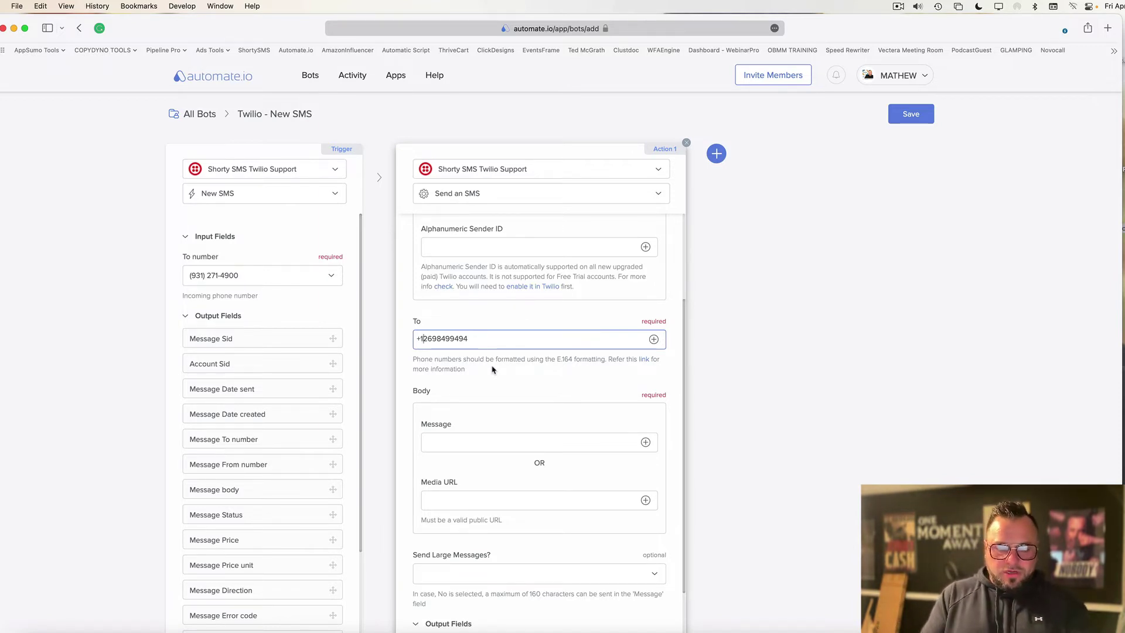
pyautogui.click(898, 7)
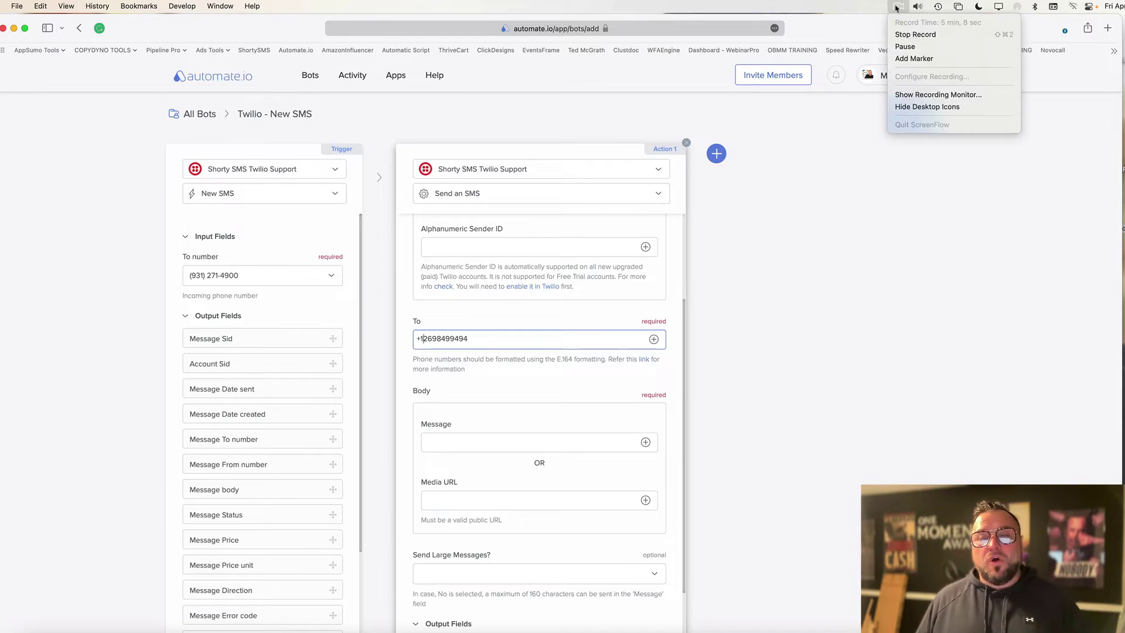
pyautogui.click(904, 46)
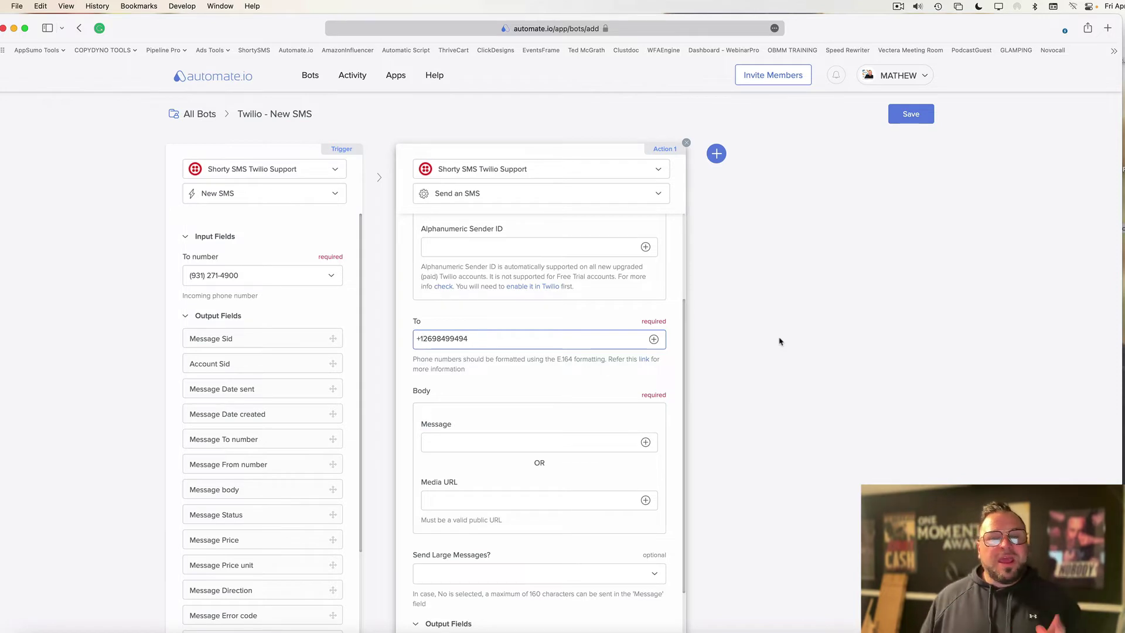
# Write the SMS as 'New message from: [From number] Message: [Message body]' and set Send Large Messages to Yes.
pyautogui.scroll(-2, 570, 460)
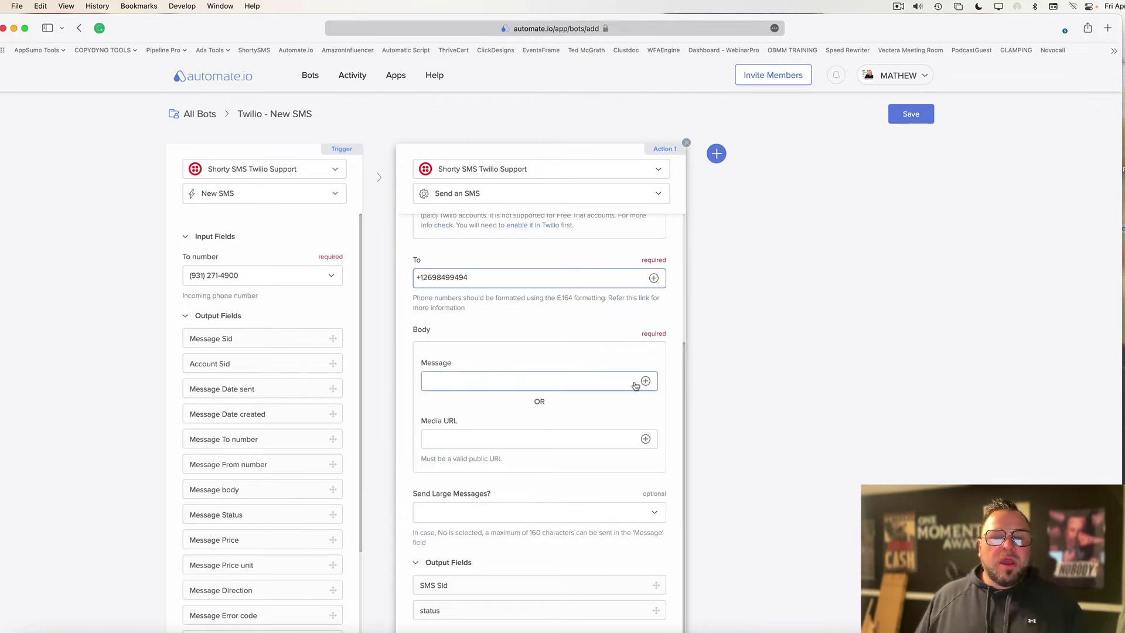
pyautogui.click(533, 388)
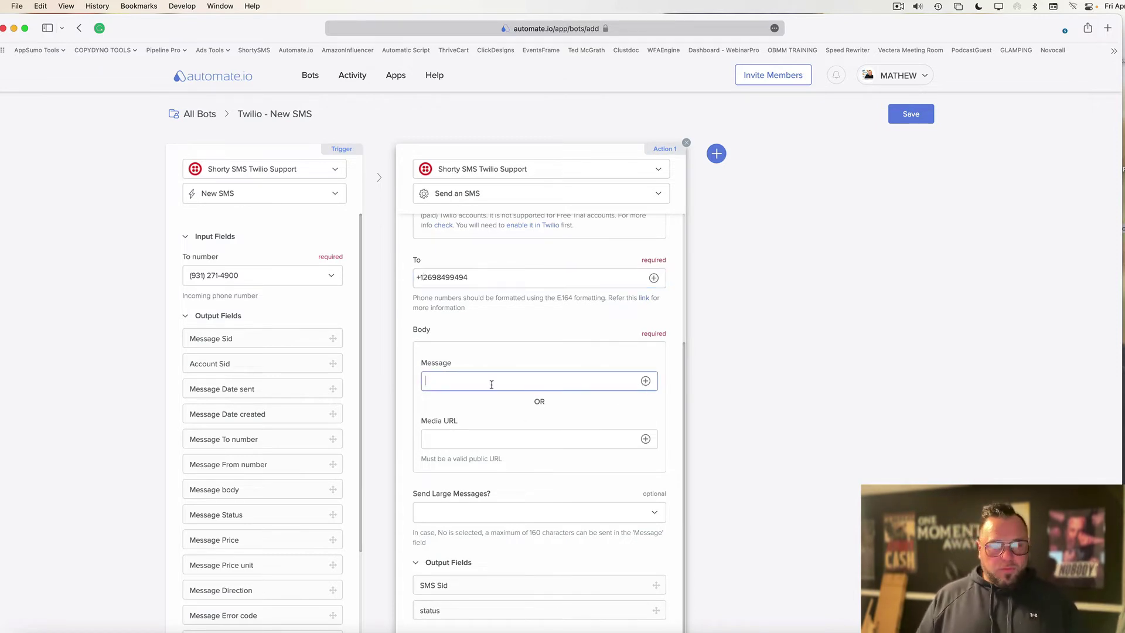
pyautogui.write('New message ')
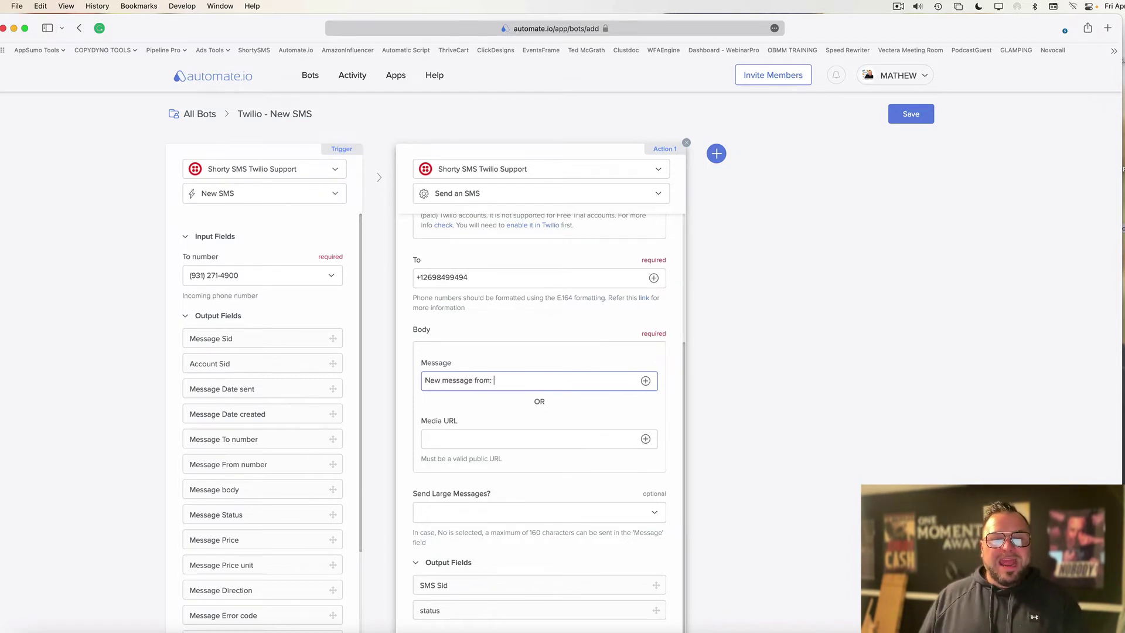
pyautogui.write('from:')
pyautogui.click(645, 381)
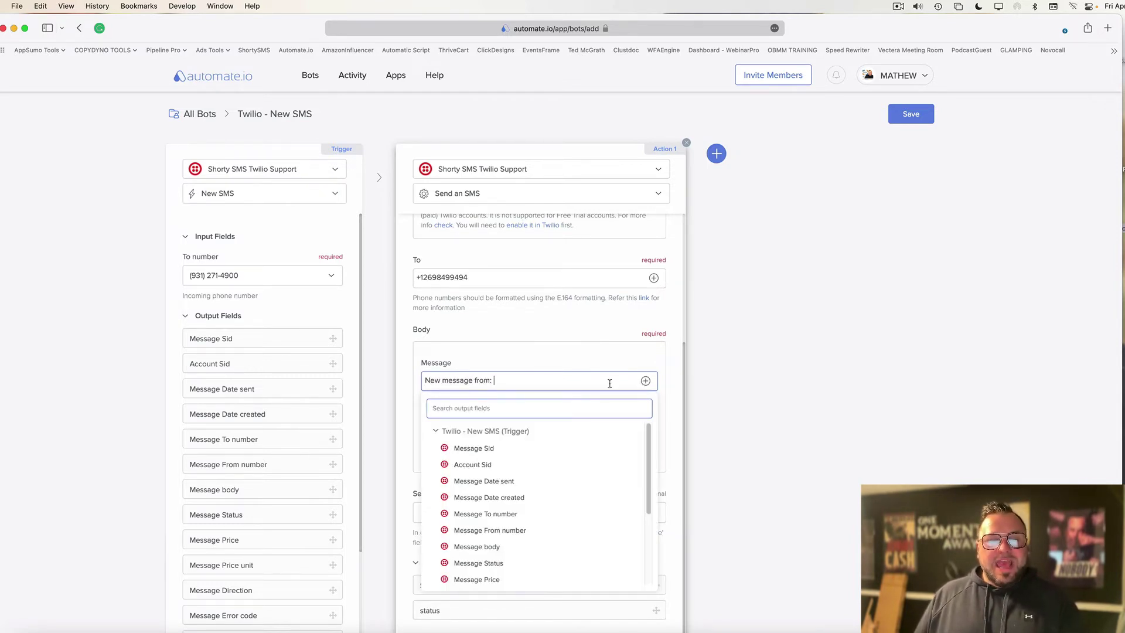
pyautogui.click(490, 530)
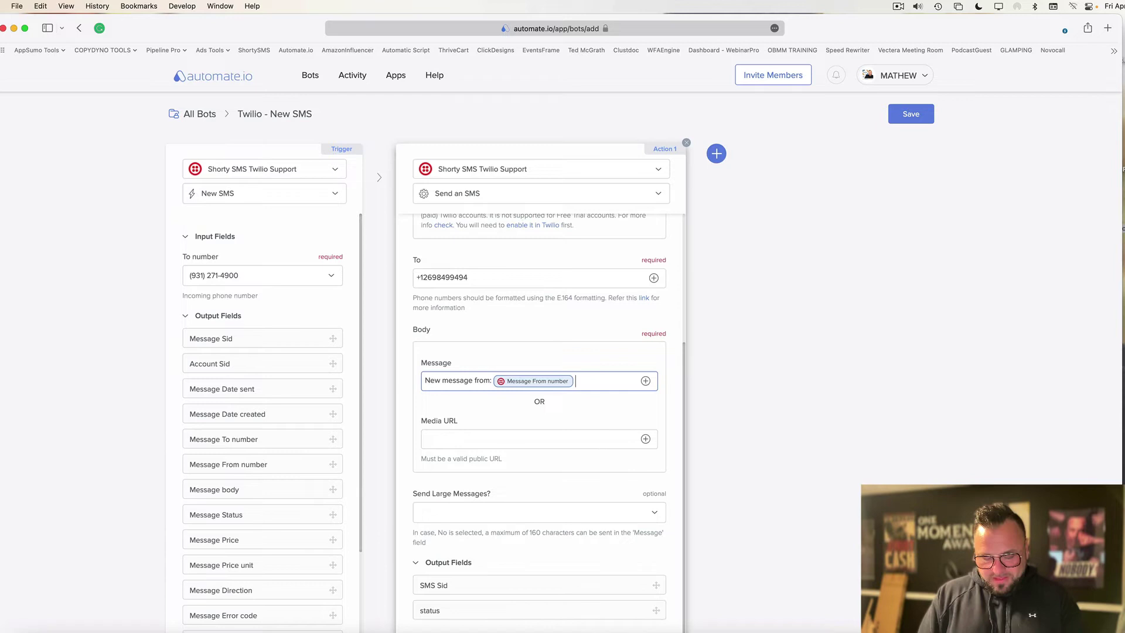
pyautogui.write('Message:')
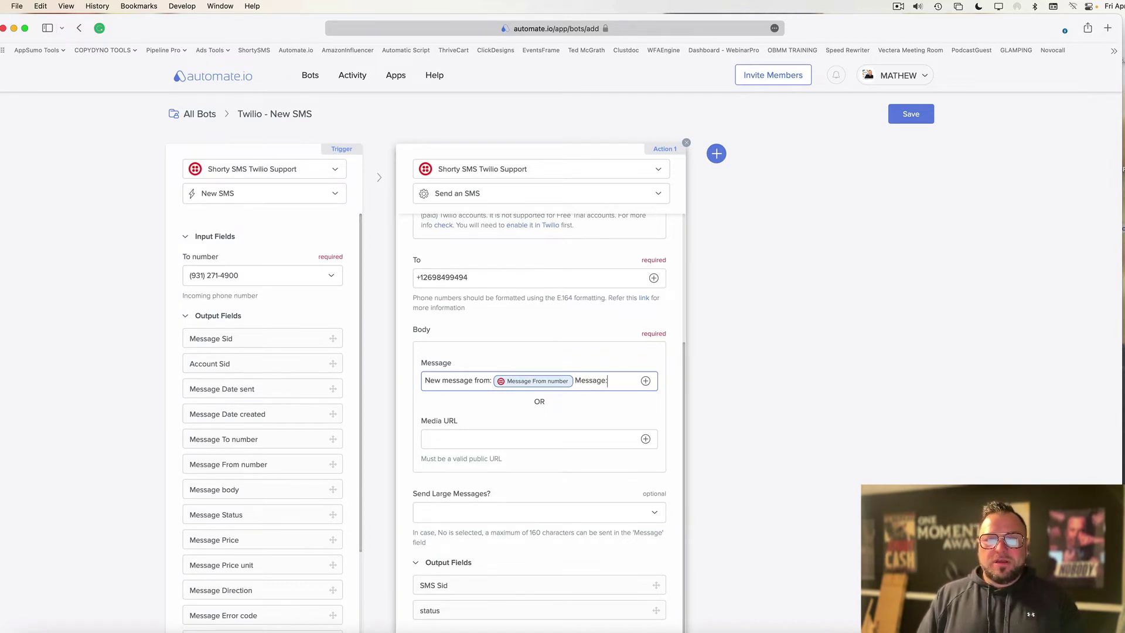
pyautogui.click(645, 381)
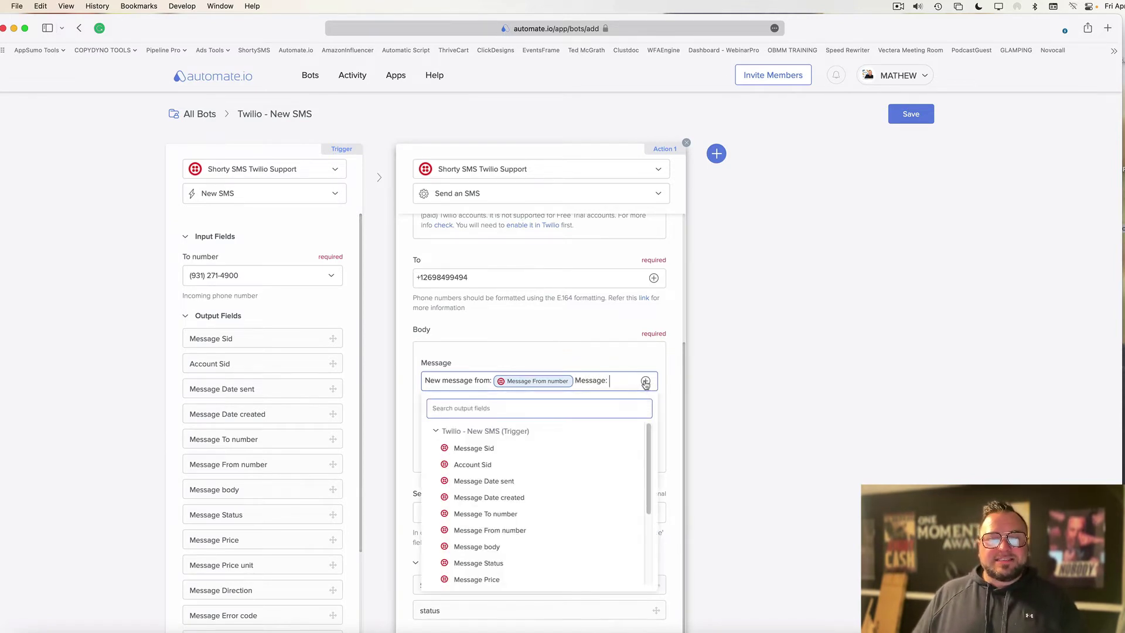
pyautogui.click(477, 546)
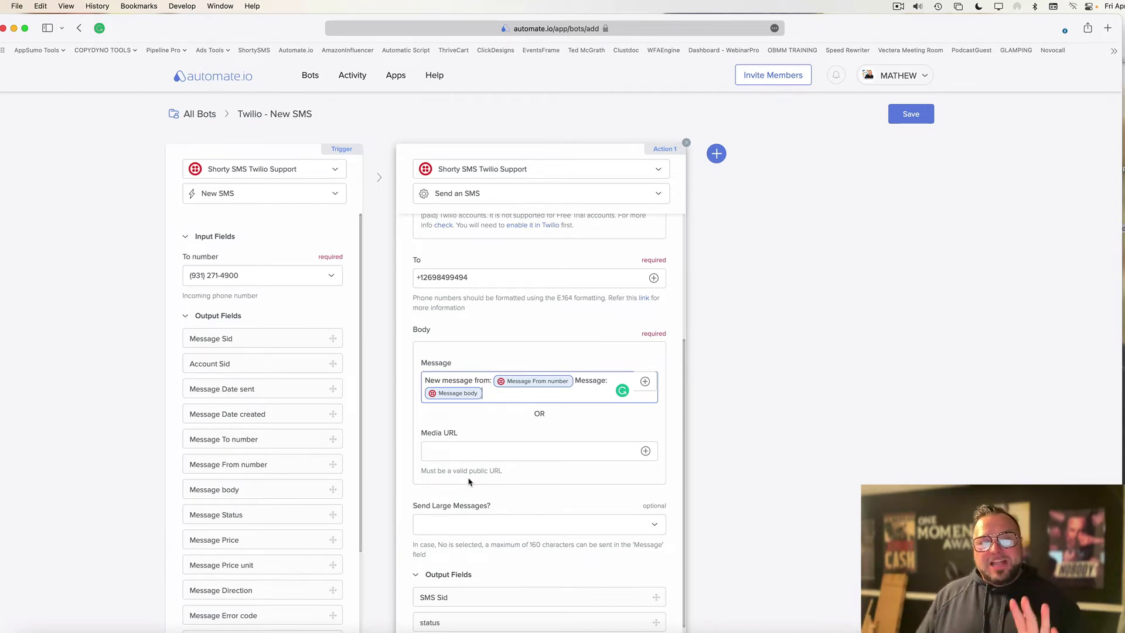
pyautogui.click(511, 527)
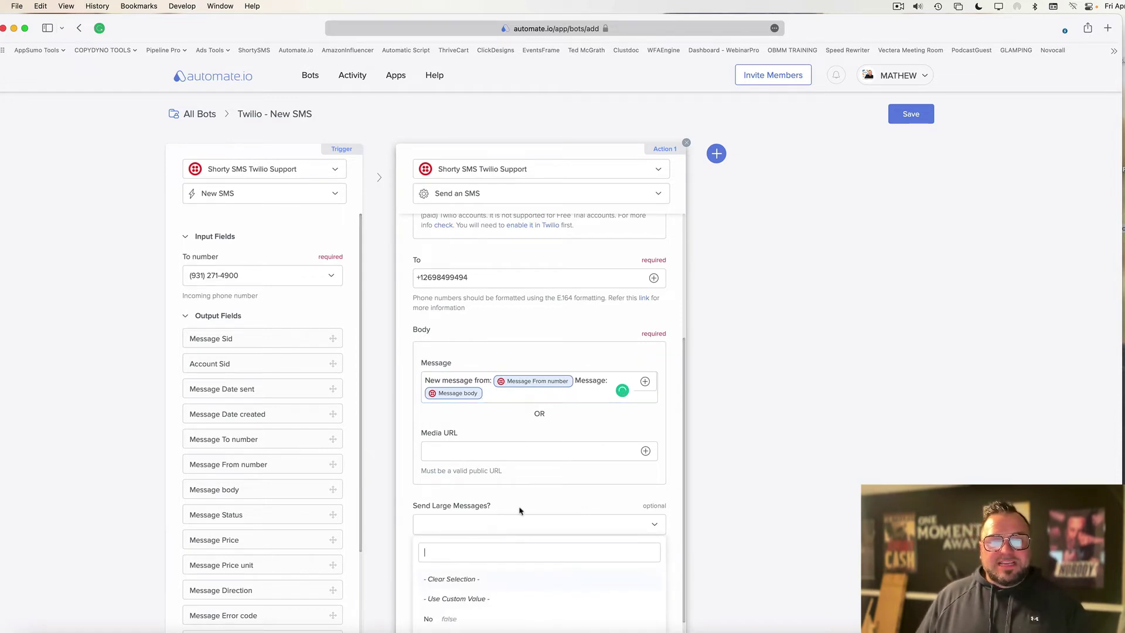
pyautogui.click(436, 615)
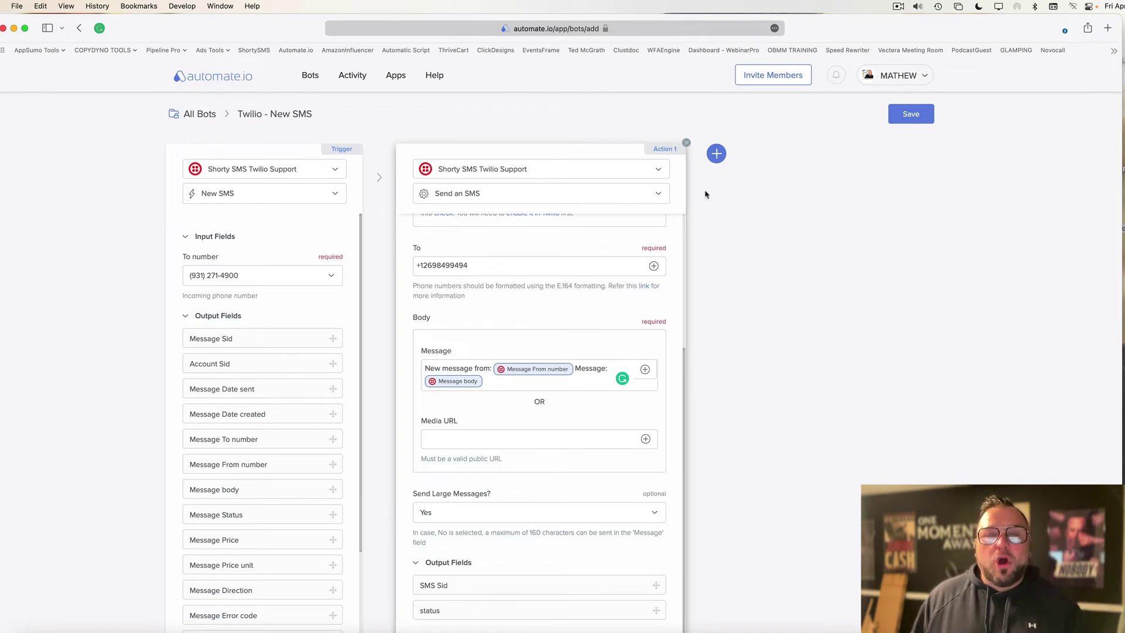
# Add a second action that sends an email via Gmail.
pyautogui.click(717, 154)
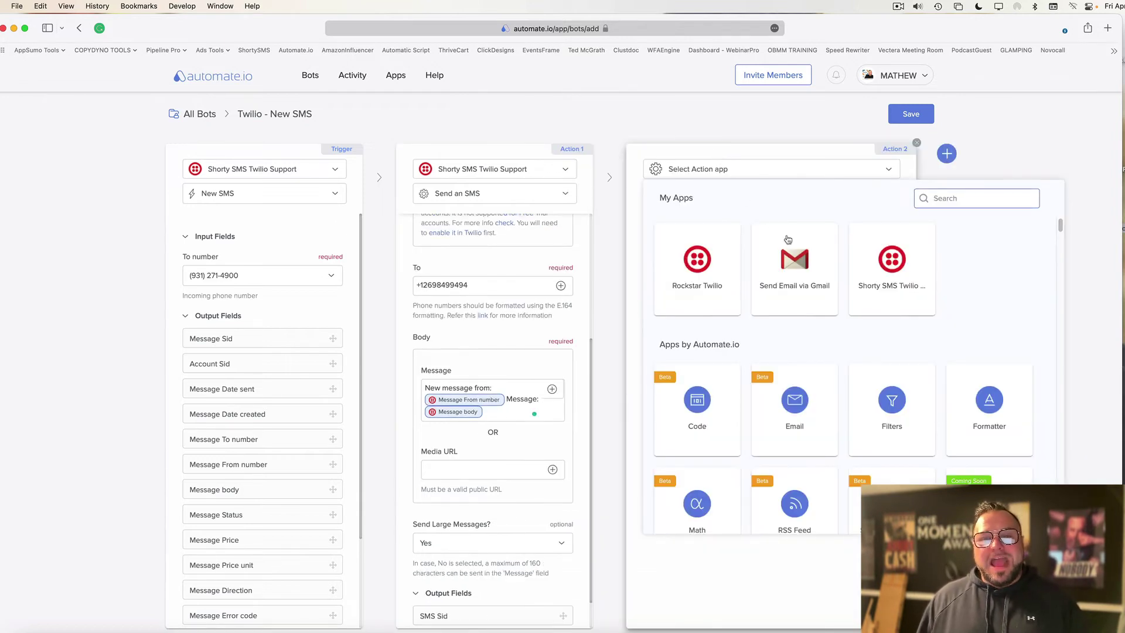
pyautogui.click(806, 280)
pyautogui.click(720, 195)
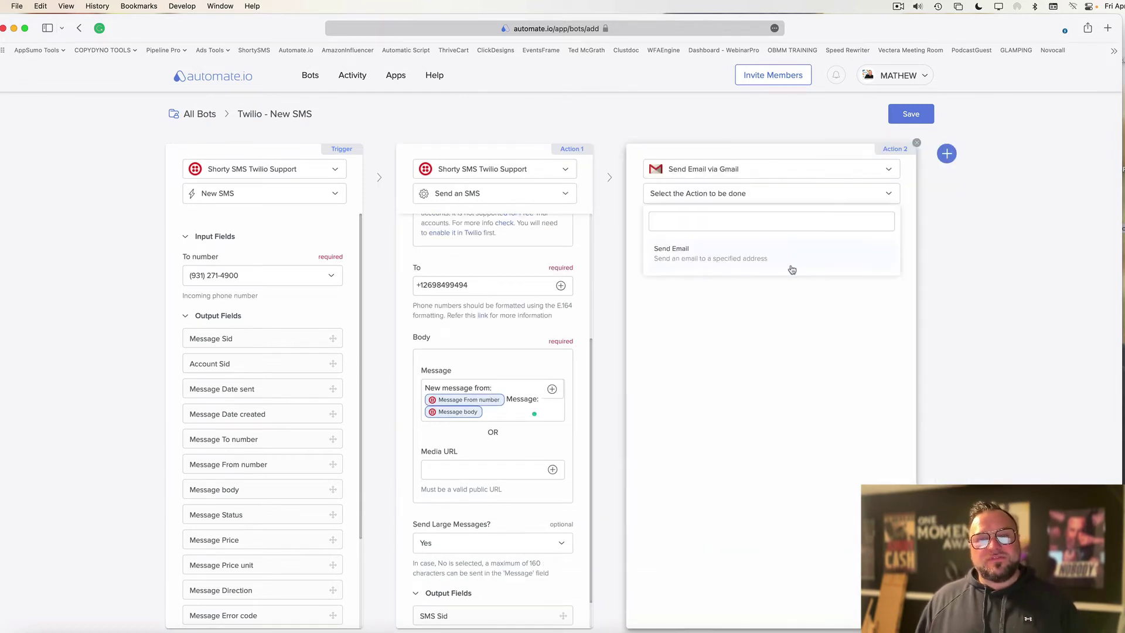
pyautogui.click(689, 254)
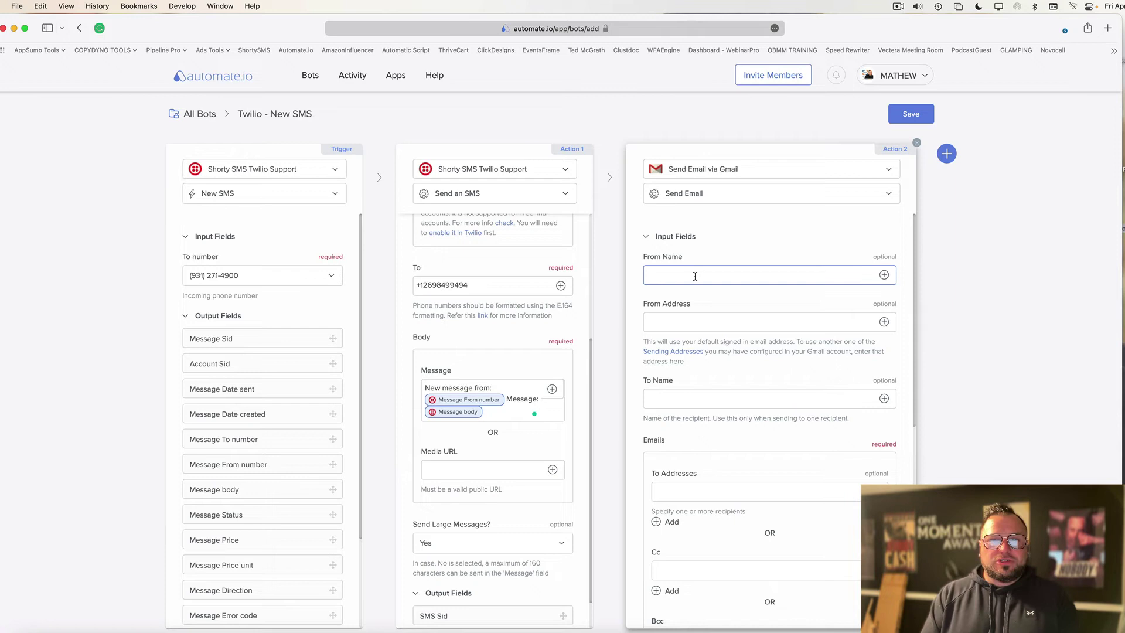
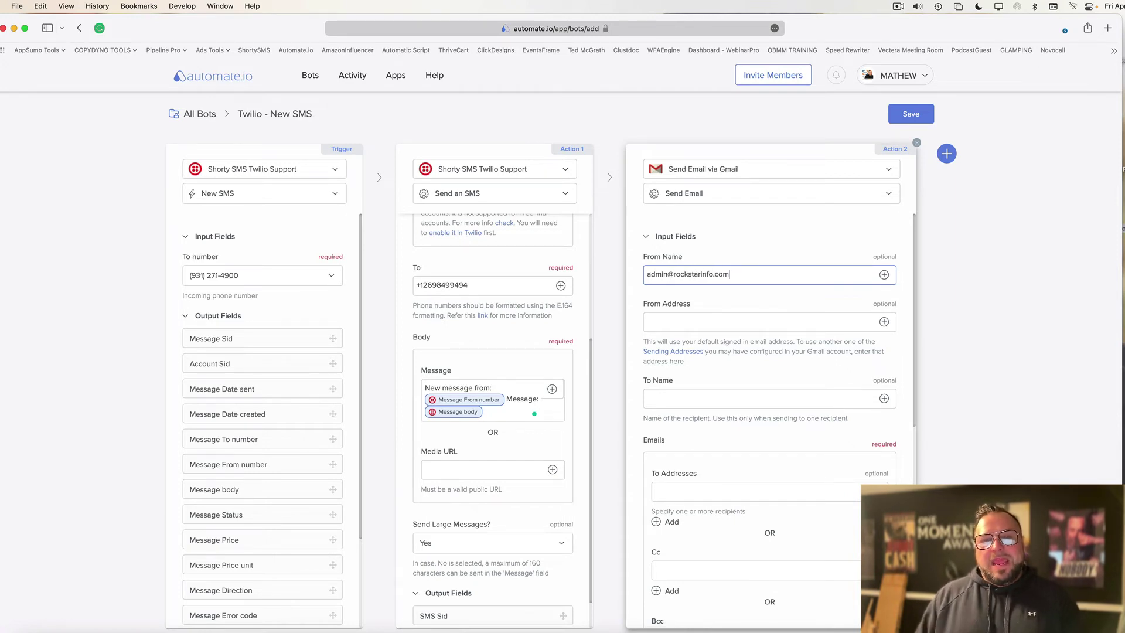
# Fill in sender name 'New Twilio Message Received', the admin sender address, and recipient name 'ME'.
pyautogui.press('super+a')
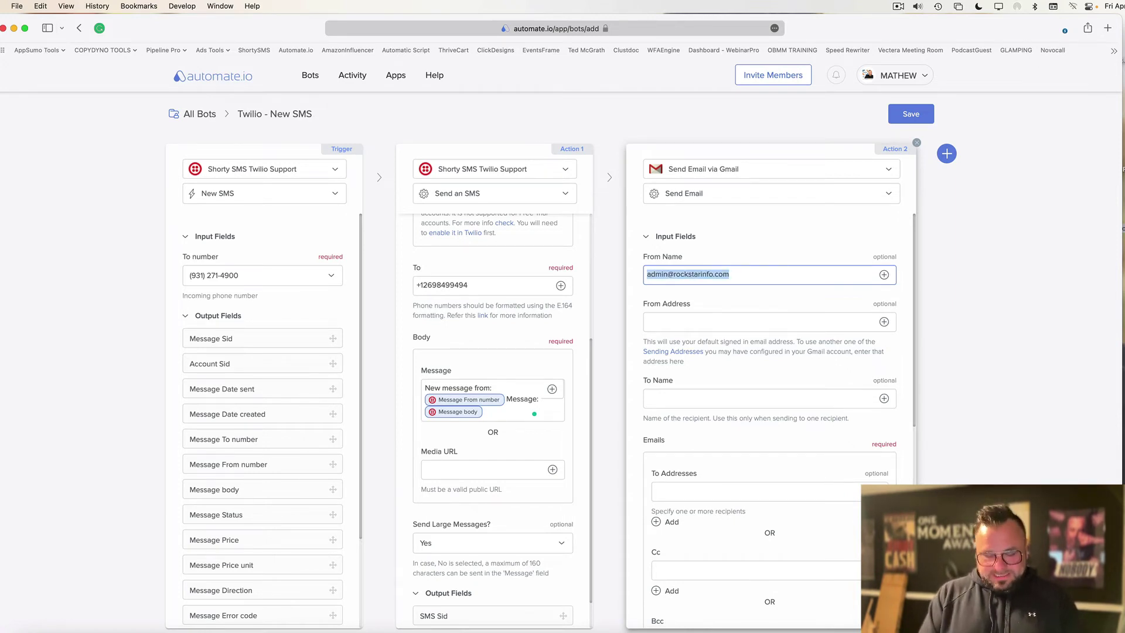
pyautogui.write('New Tw')
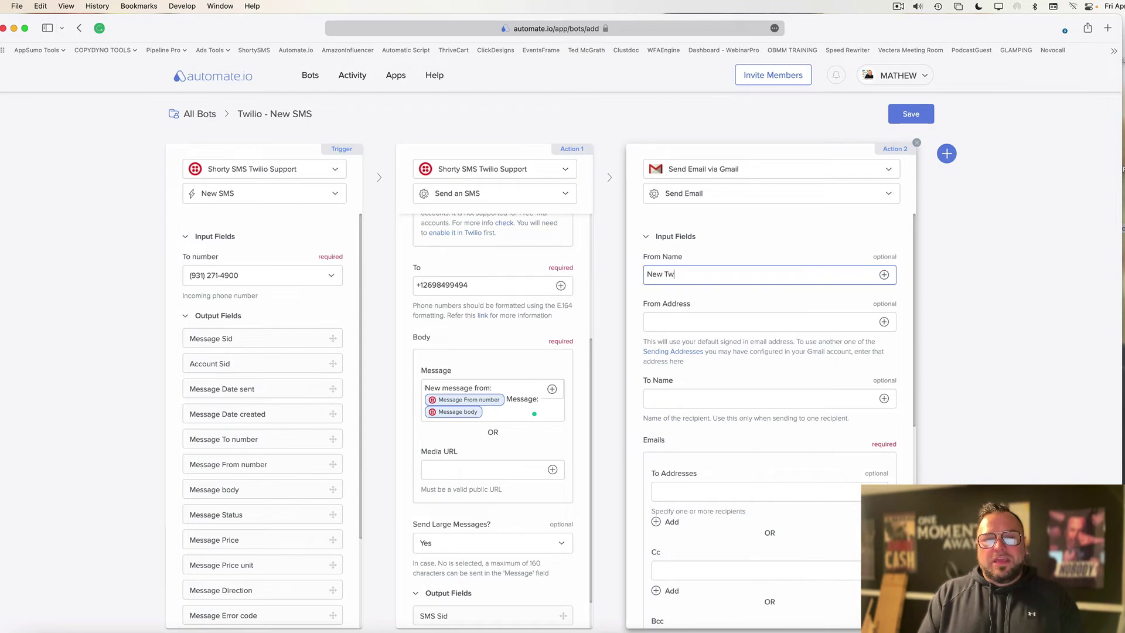
pyautogui.write('ilio Message ')
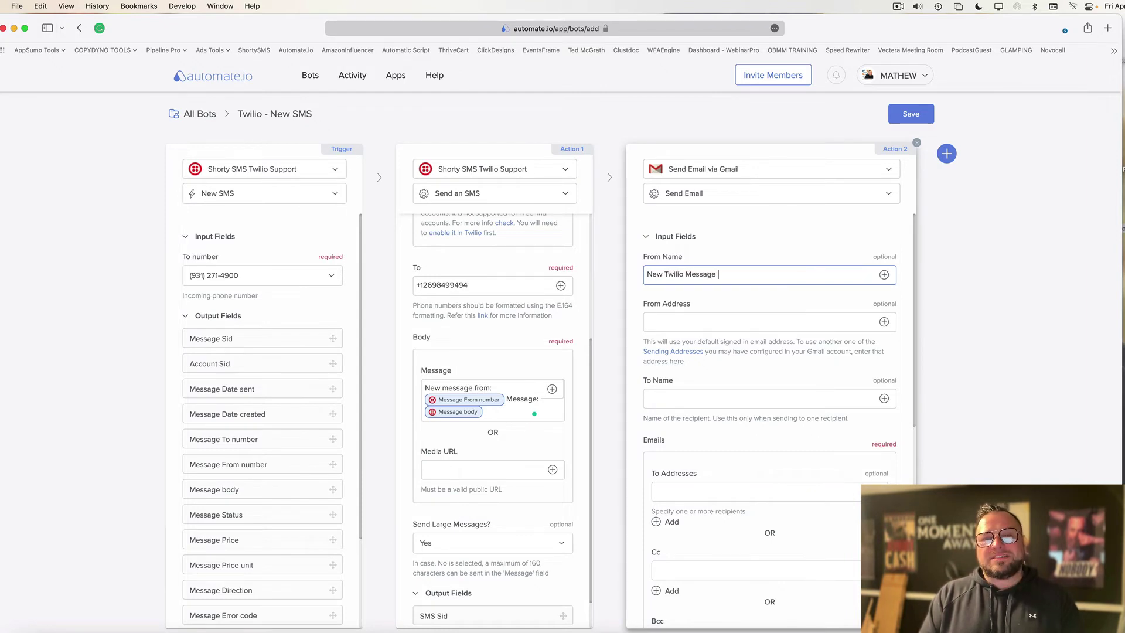
pyautogui.write('Receive')
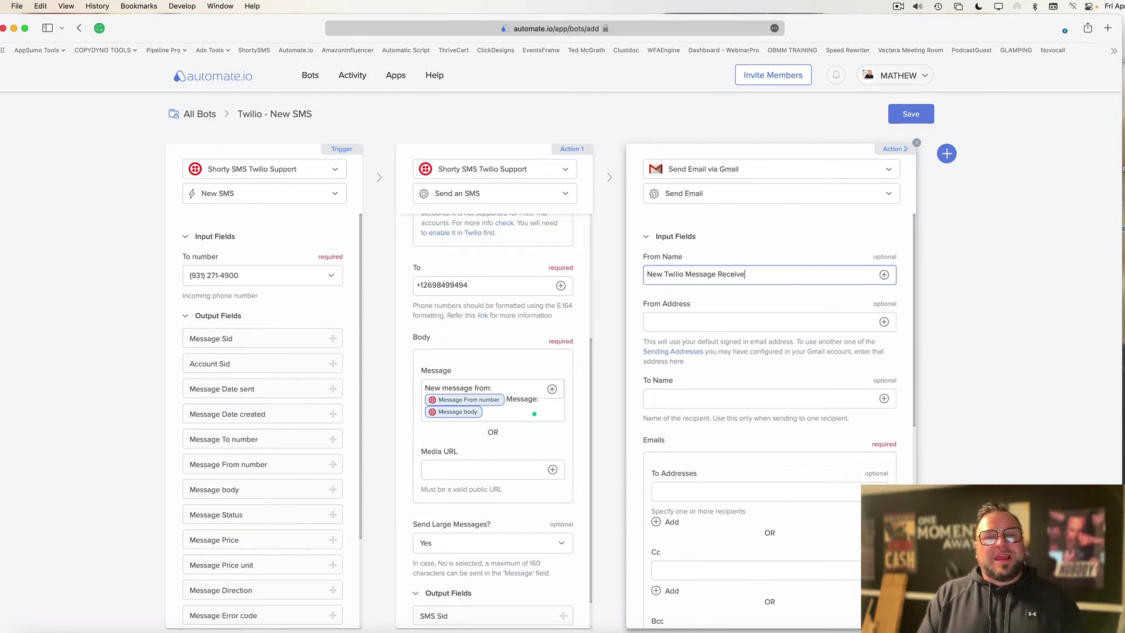
pyautogui.write('d')
pyautogui.click(648, 321)
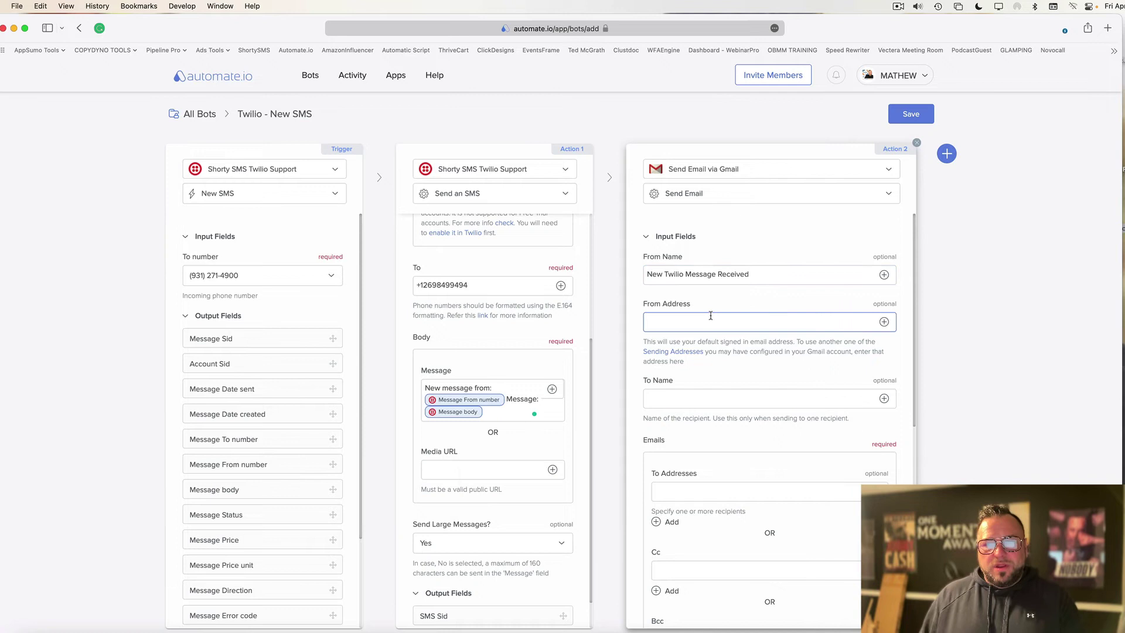
pyautogui.click(884, 322)
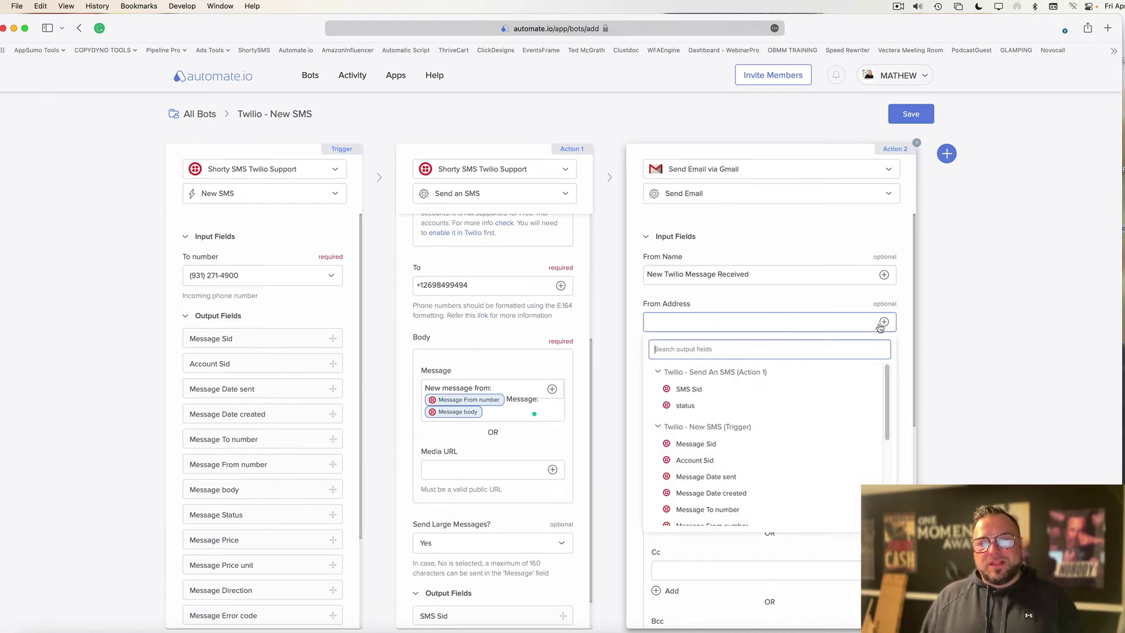
pyautogui.click(865, 321)
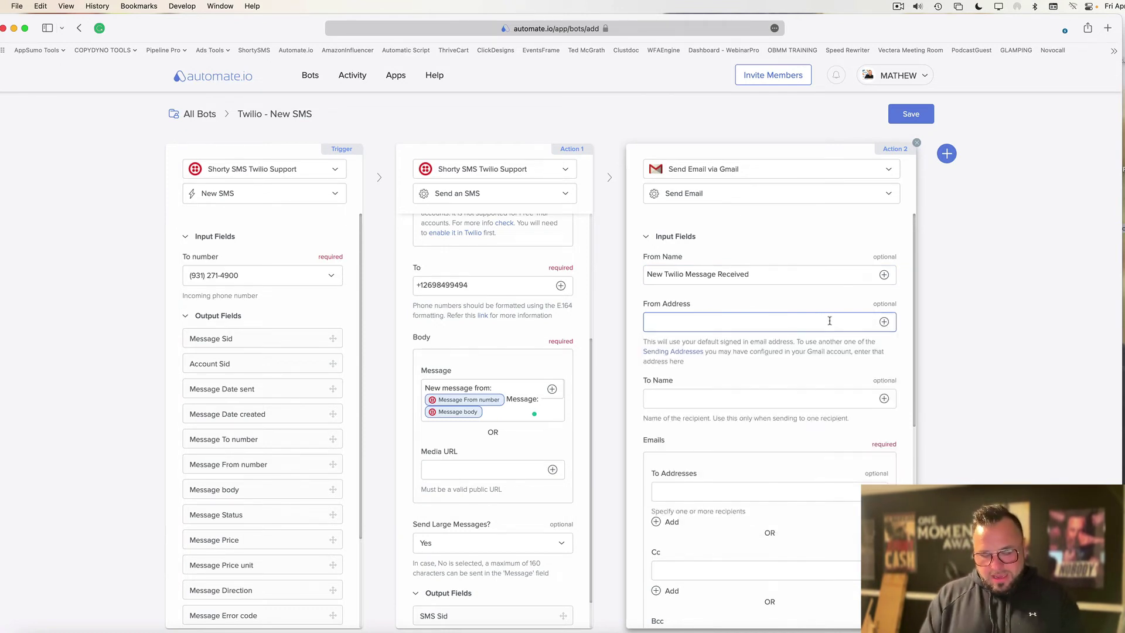
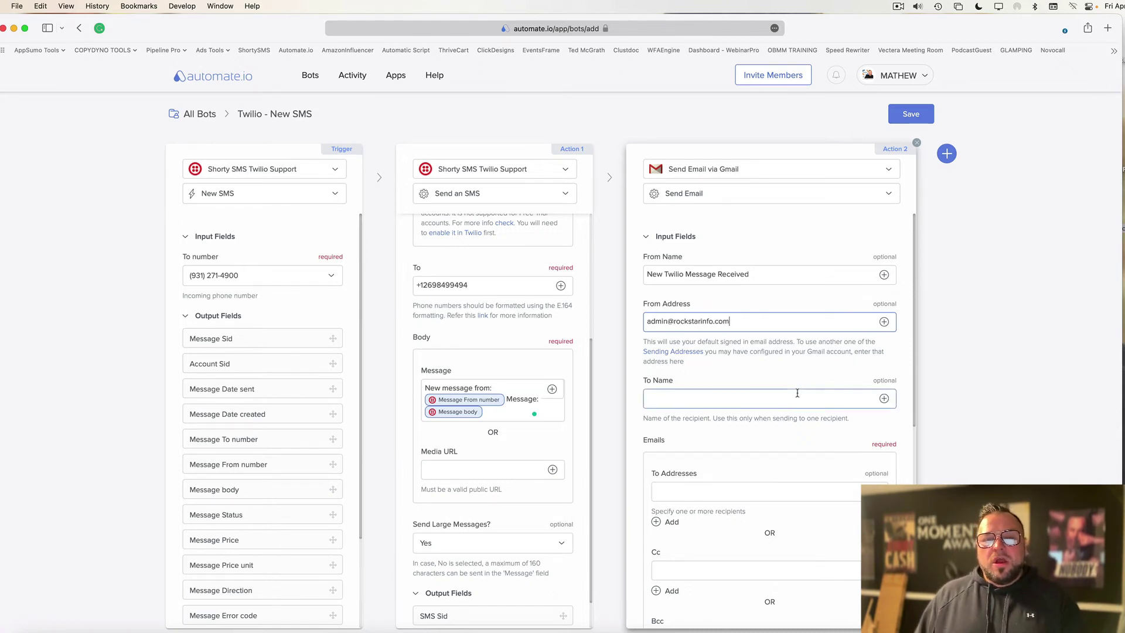
pyautogui.click(798, 395)
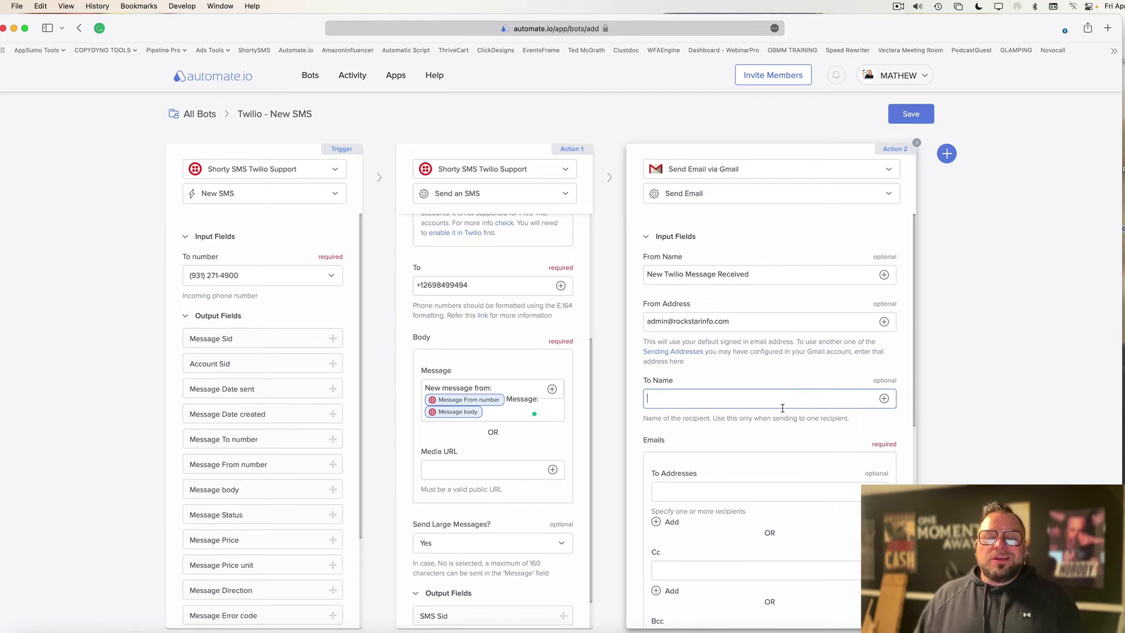
pyautogui.scroll(-1, 782, 407)
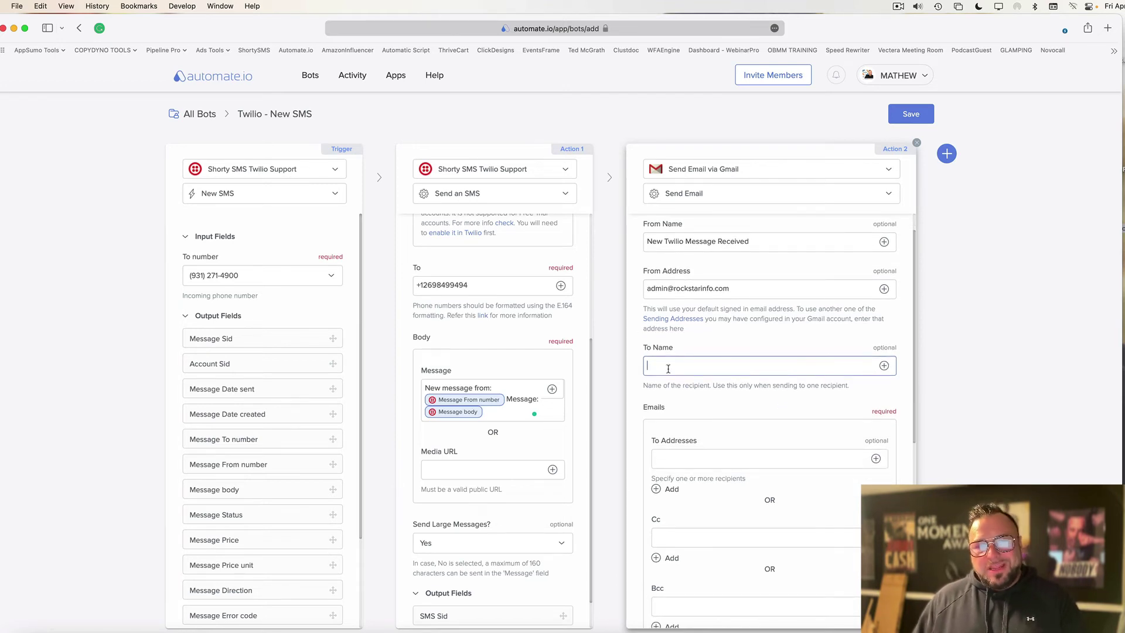
pyautogui.write('ME')
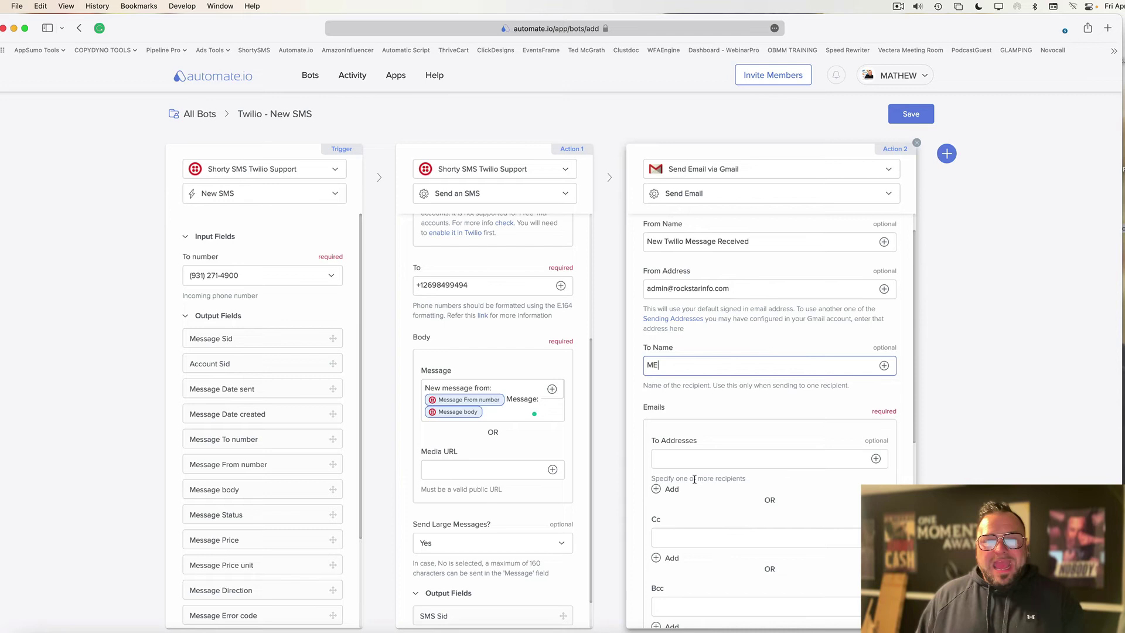
# Copy the admin sender address into the To Addresses field.
pyautogui.click(675, 463)
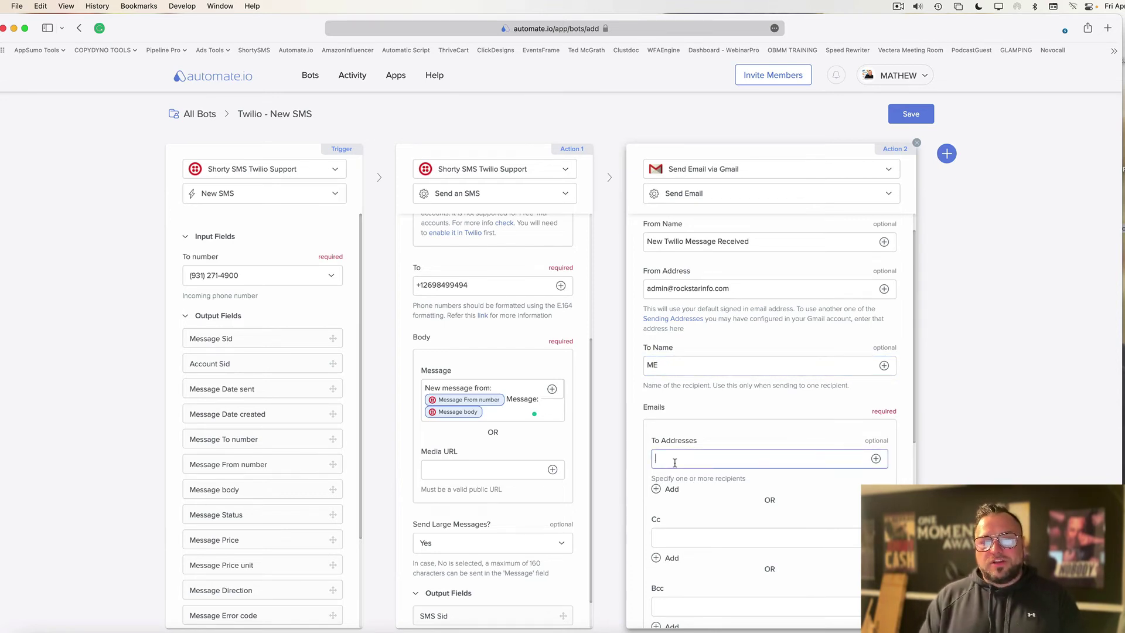
pyautogui.click(807, 289)
pyautogui.press('super+a')
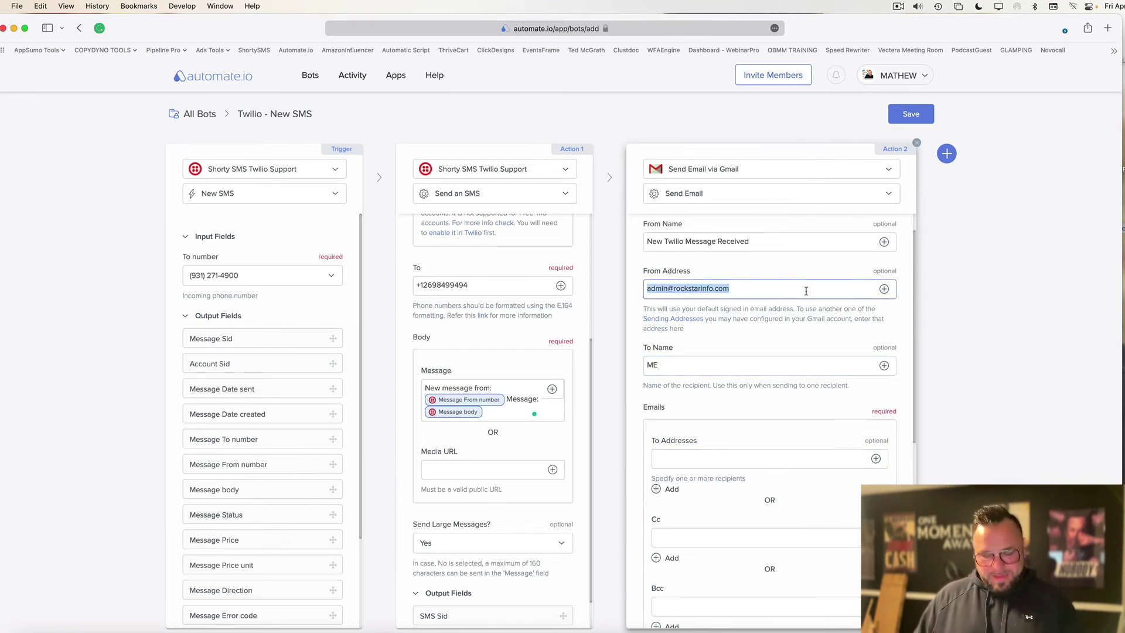
pyautogui.press('super+c')
pyautogui.click(705, 457)
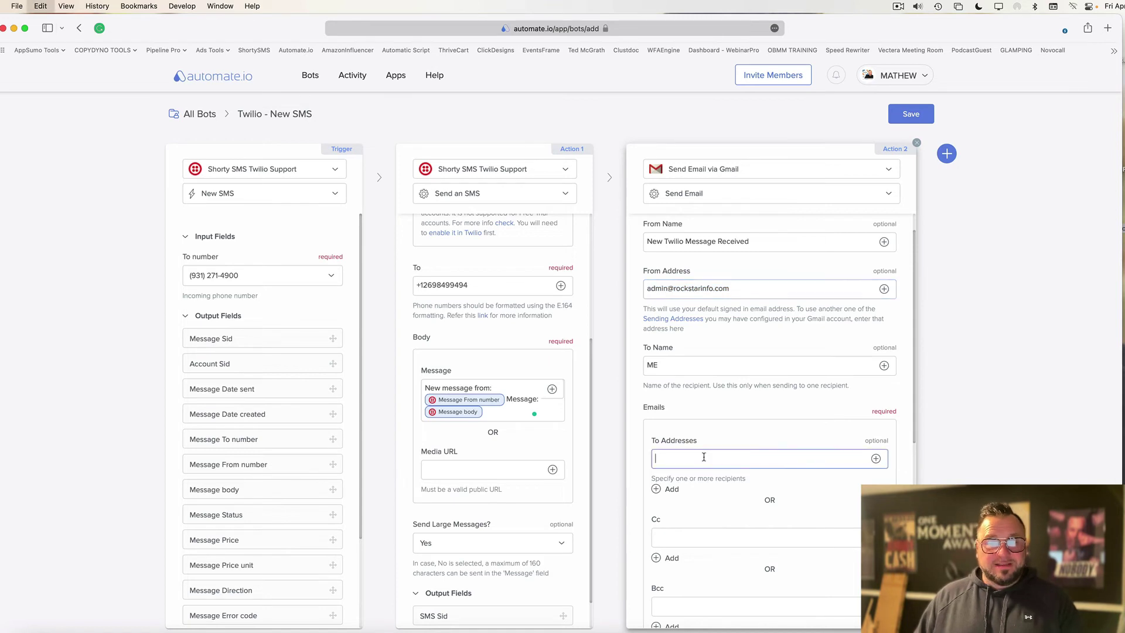
pyautogui.press('super+v')
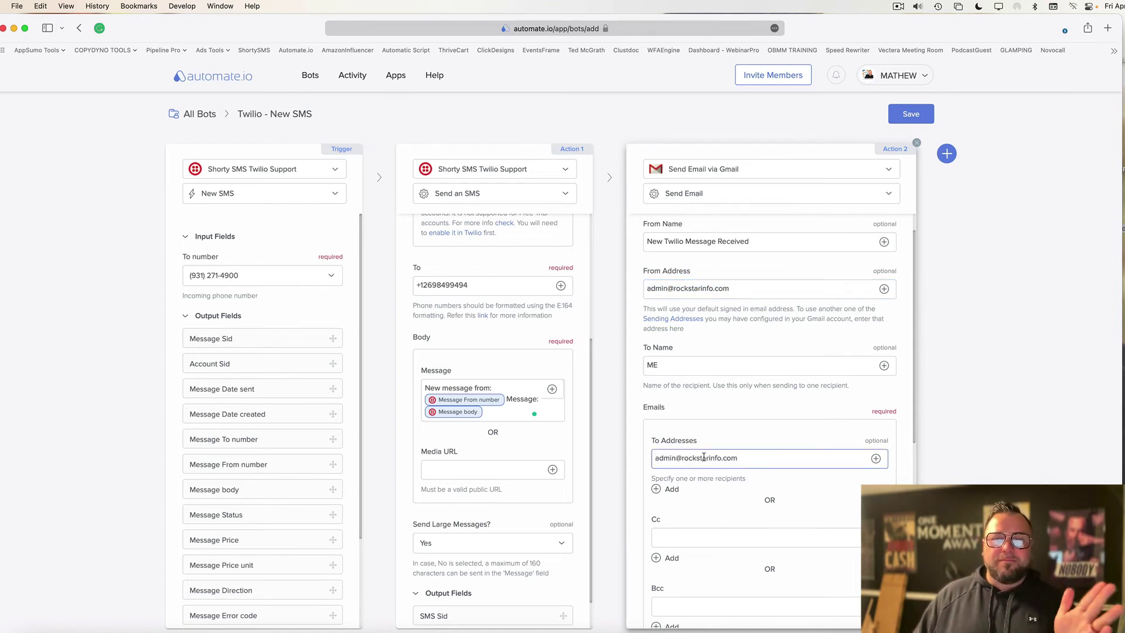
pyautogui.scroll(-5, 704, 456)
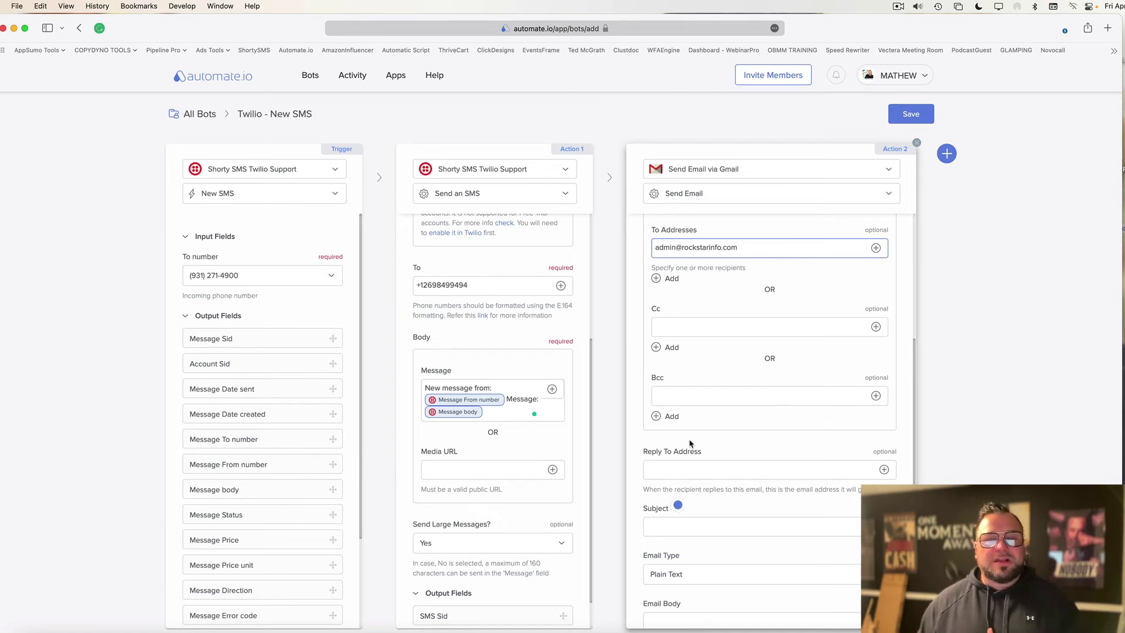
# Set the email to plain text with subject 'NEW TWILIO MESSAGE'.
pyautogui.click(694, 394)
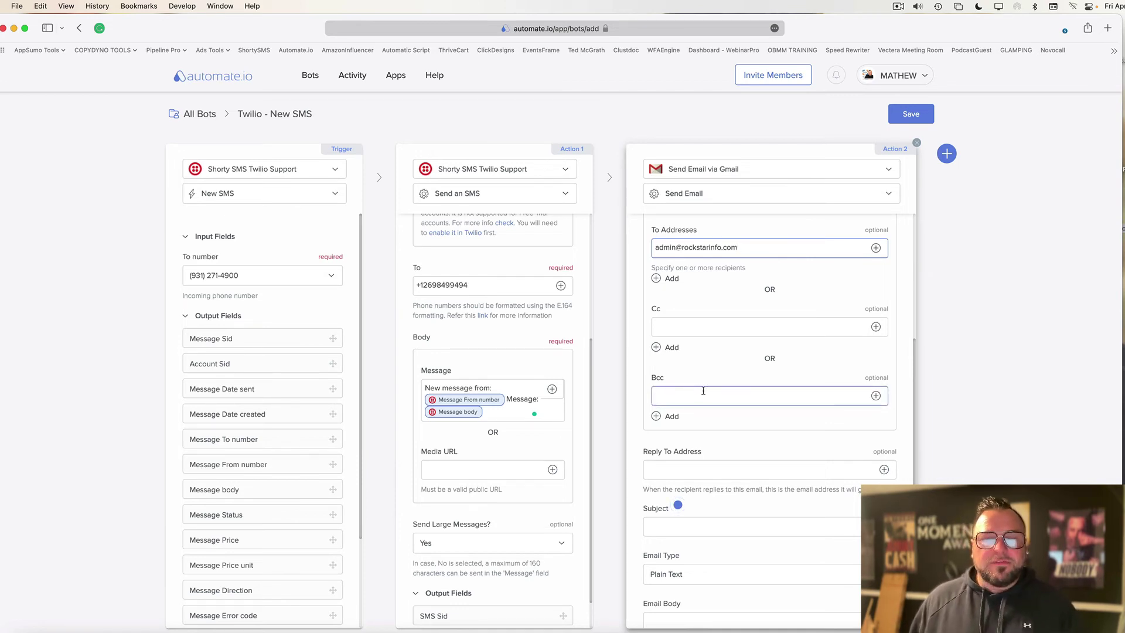
pyautogui.scroll(-5, 721, 380)
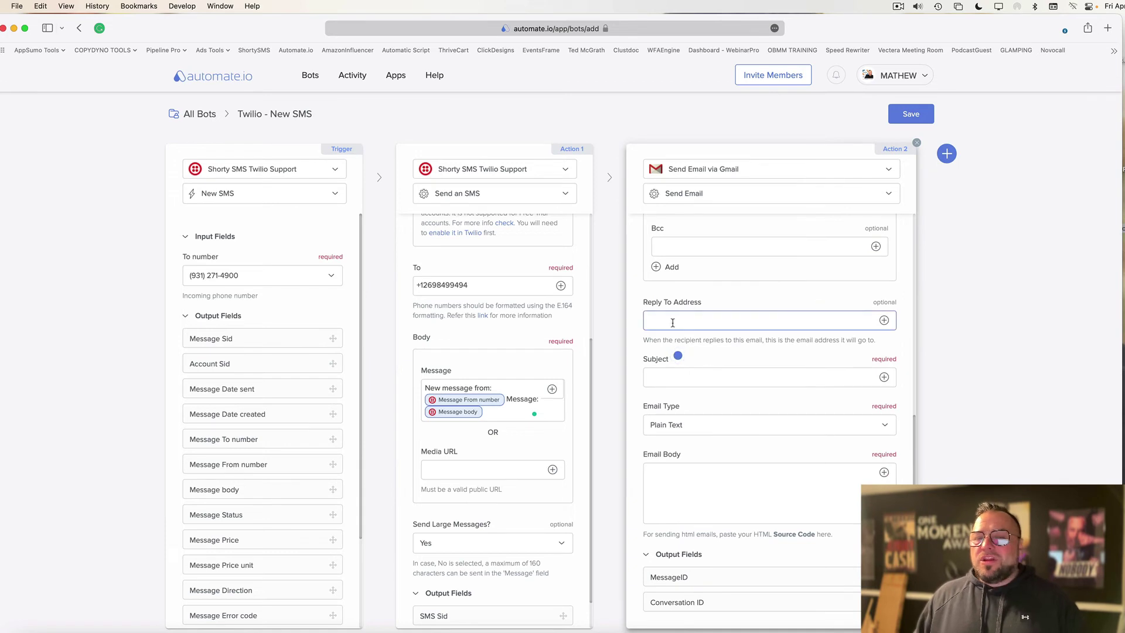
pyautogui.click(678, 246)
pyautogui.click(675, 374)
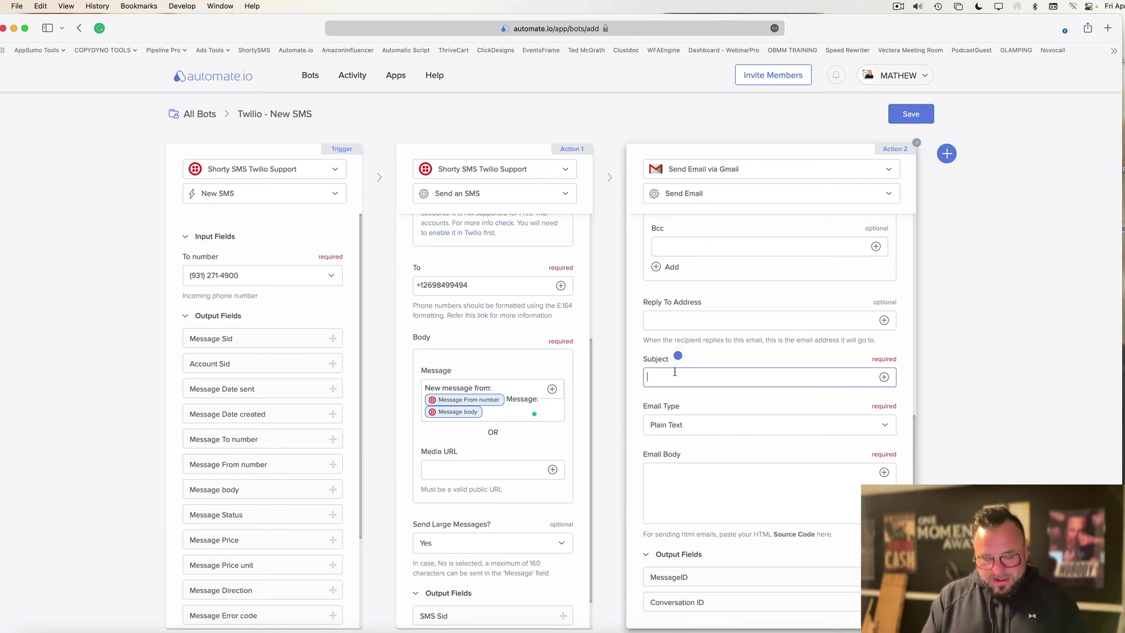
pyautogui.write('NEW T')
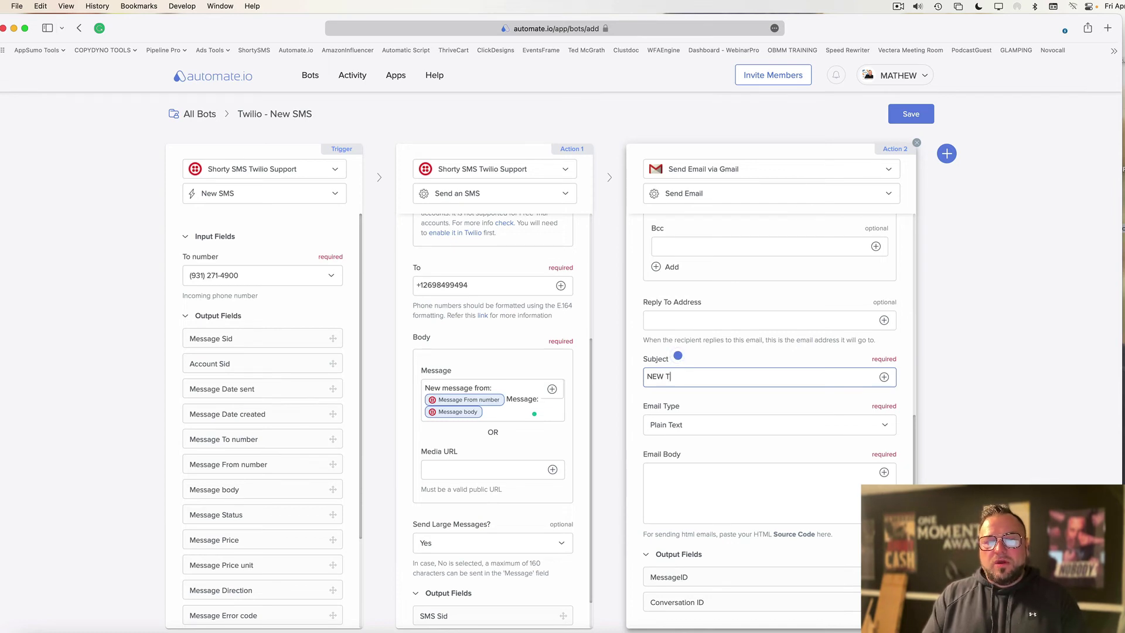
pyautogui.write('WILIO MESSAGE')
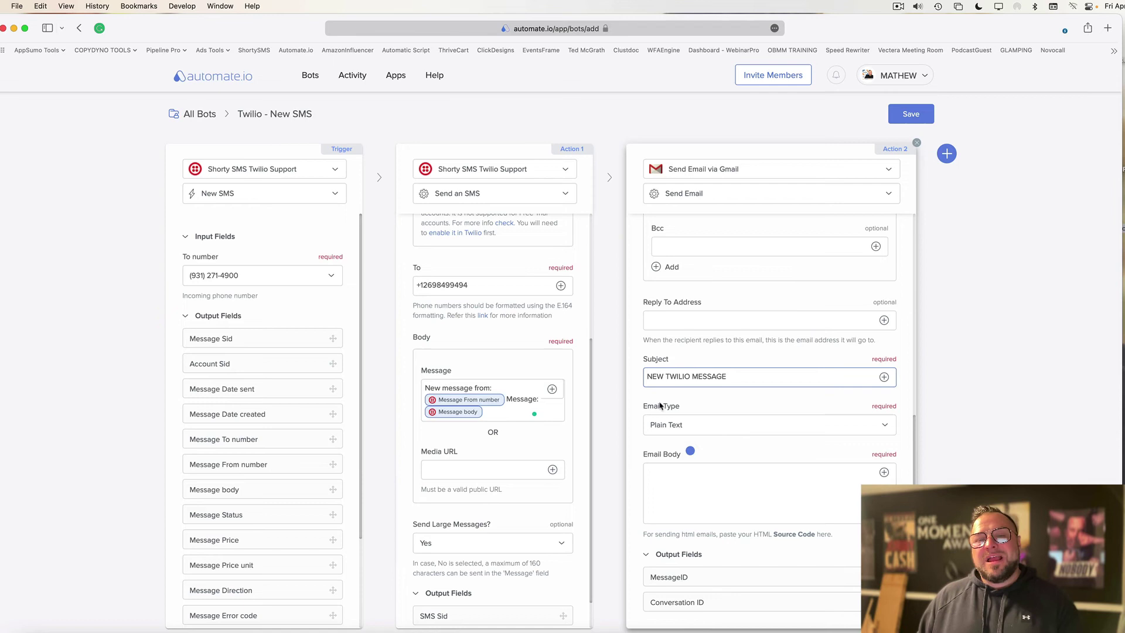
# Write the email body 'New Message From: [From number] Message [Message body]'.
pyautogui.click(693, 489)
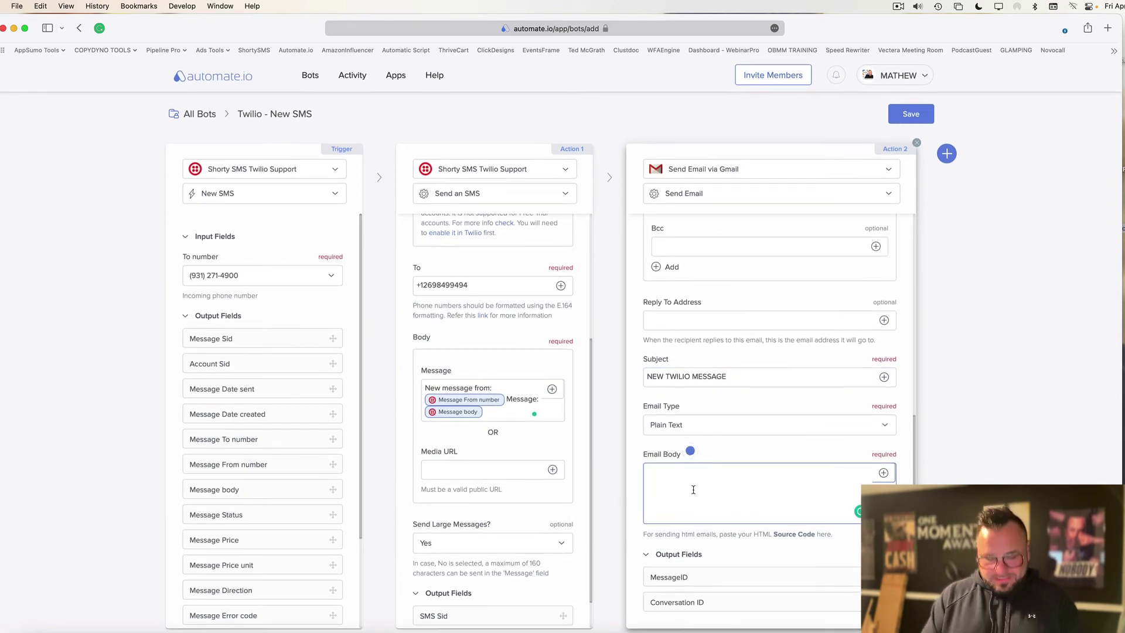
pyautogui.write('New Message')
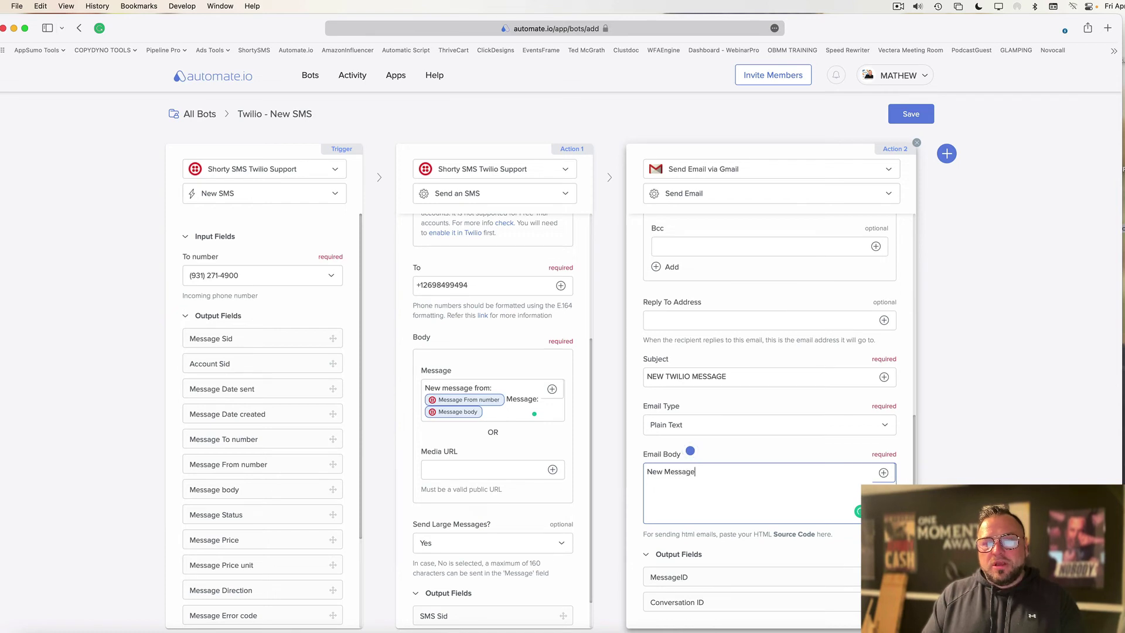
pyautogui.write(' From:')
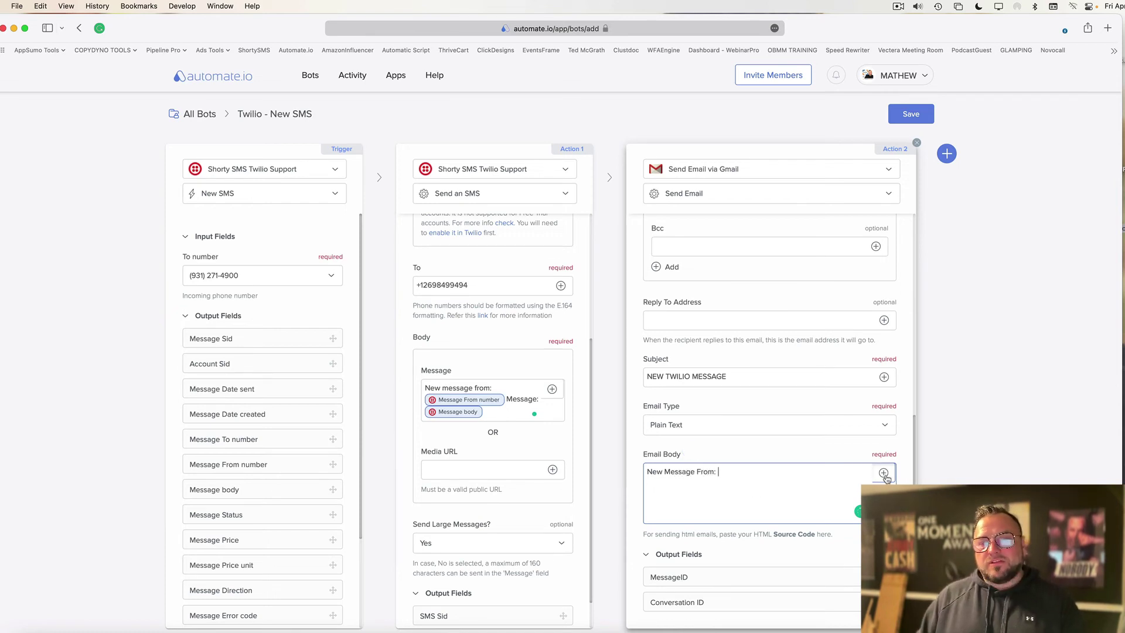
pyautogui.click(883, 473)
pyautogui.scroll(-6, 786, 545)
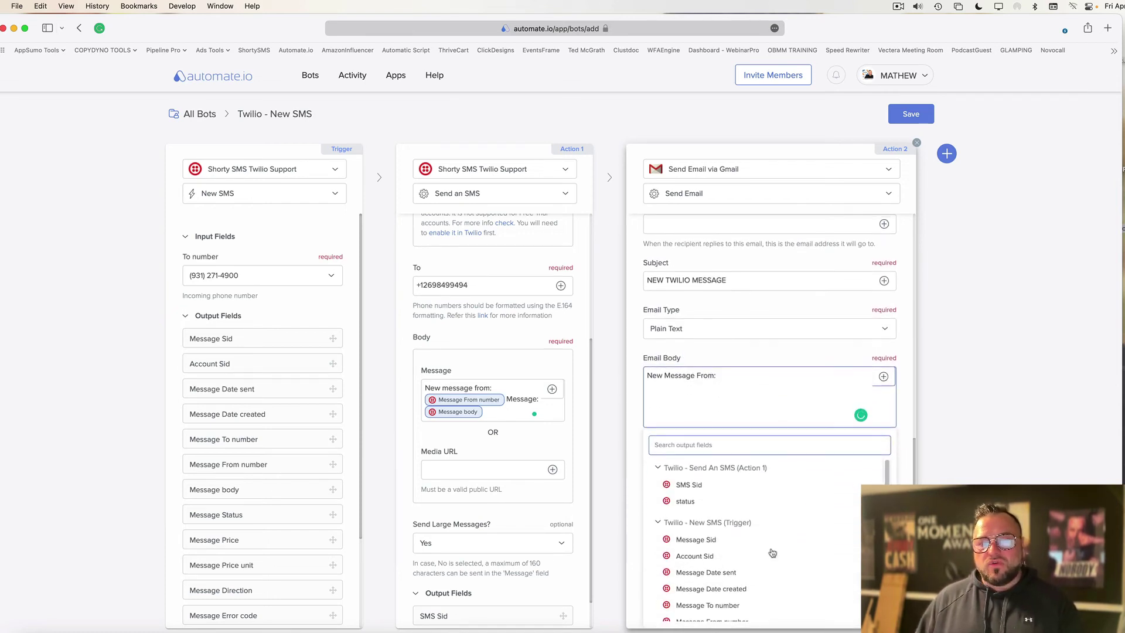
pyautogui.click(712, 543)
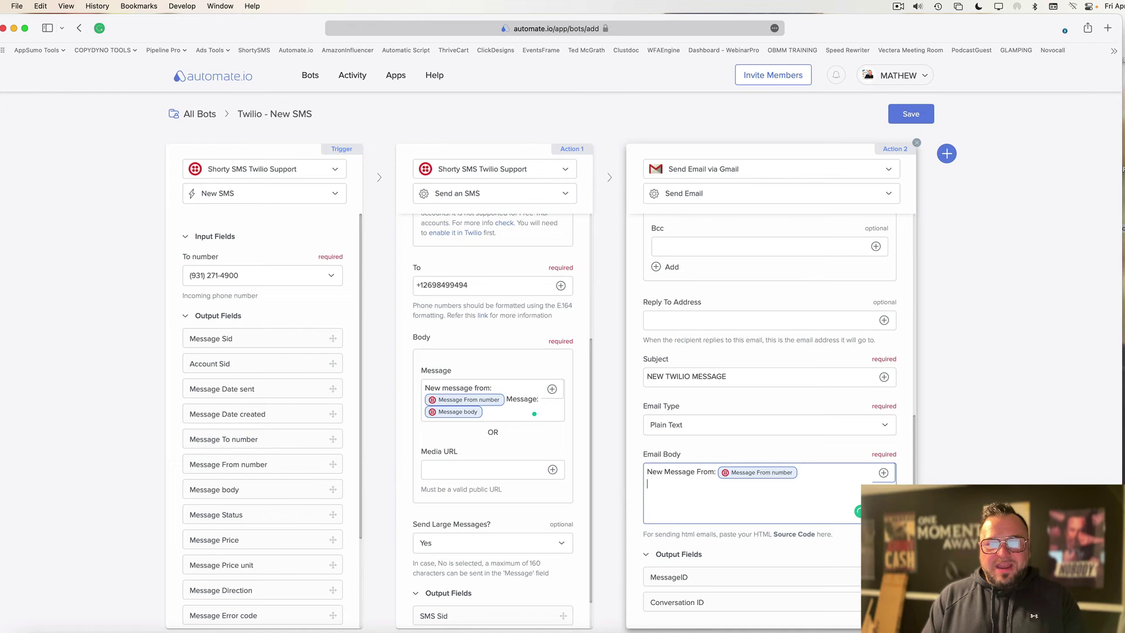
pyautogui.write('Message Content:')
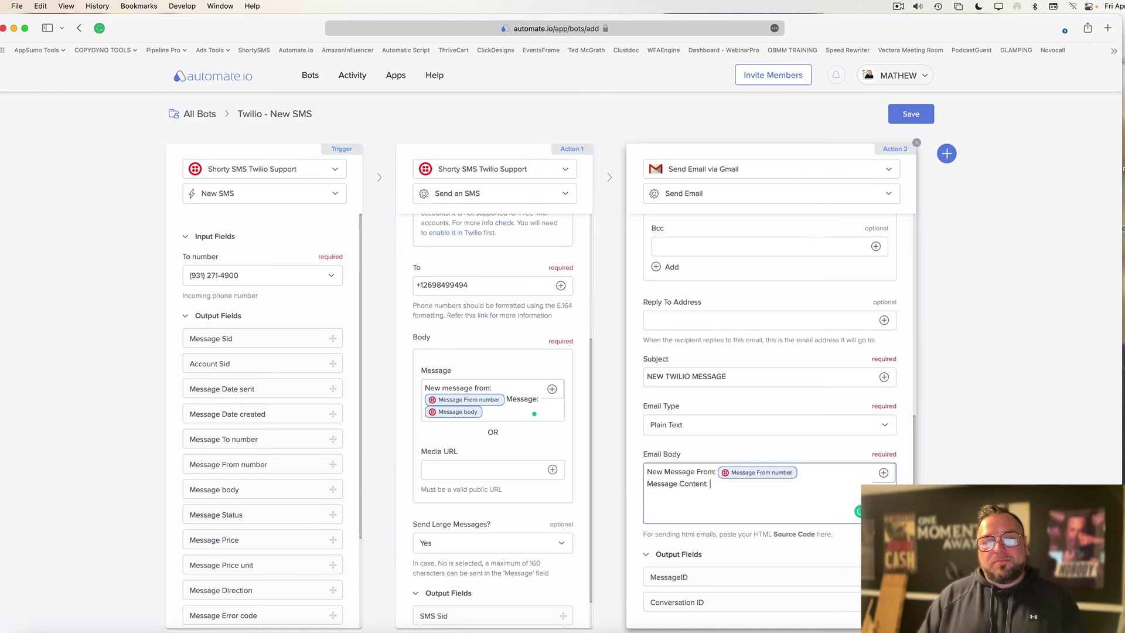
pyautogui.click(883, 472)
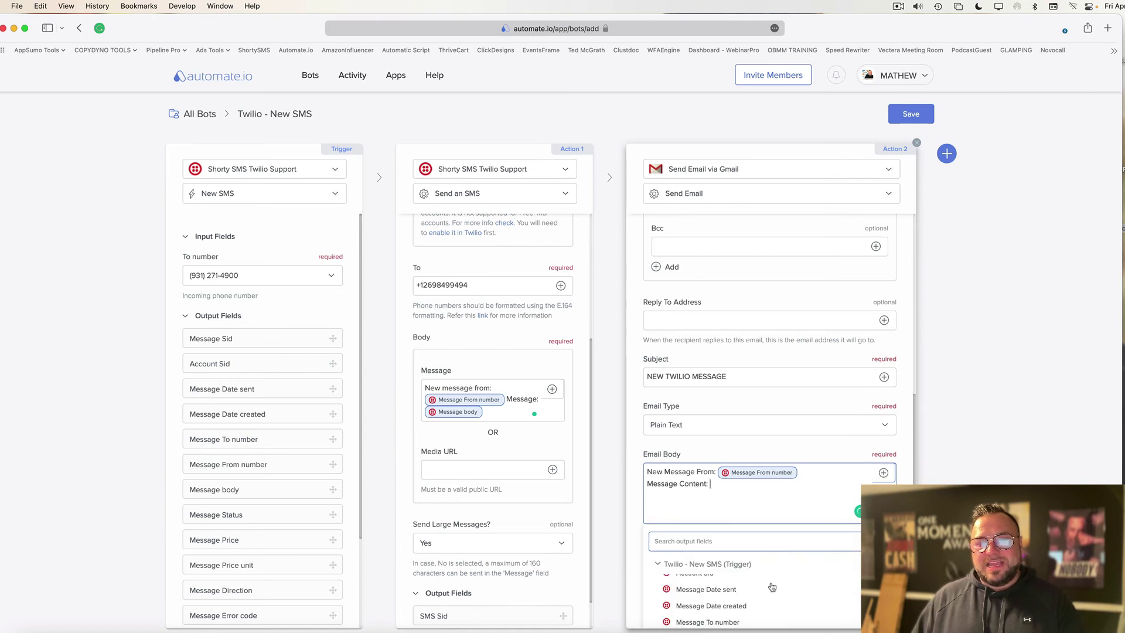
pyautogui.scroll(-3, 772, 587)
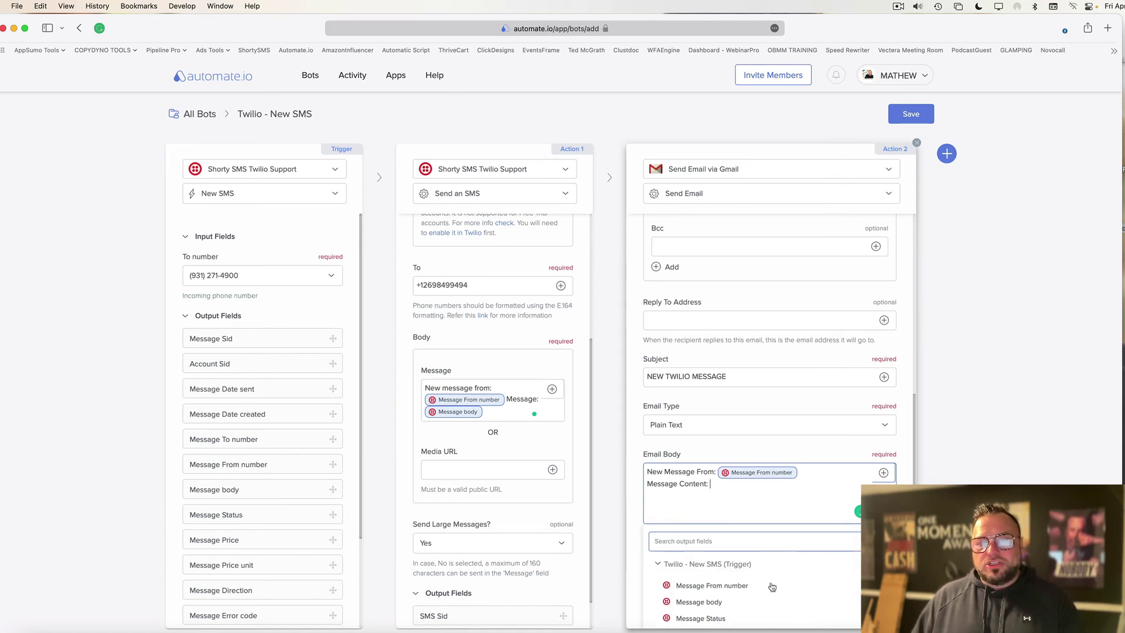
pyautogui.click(699, 601)
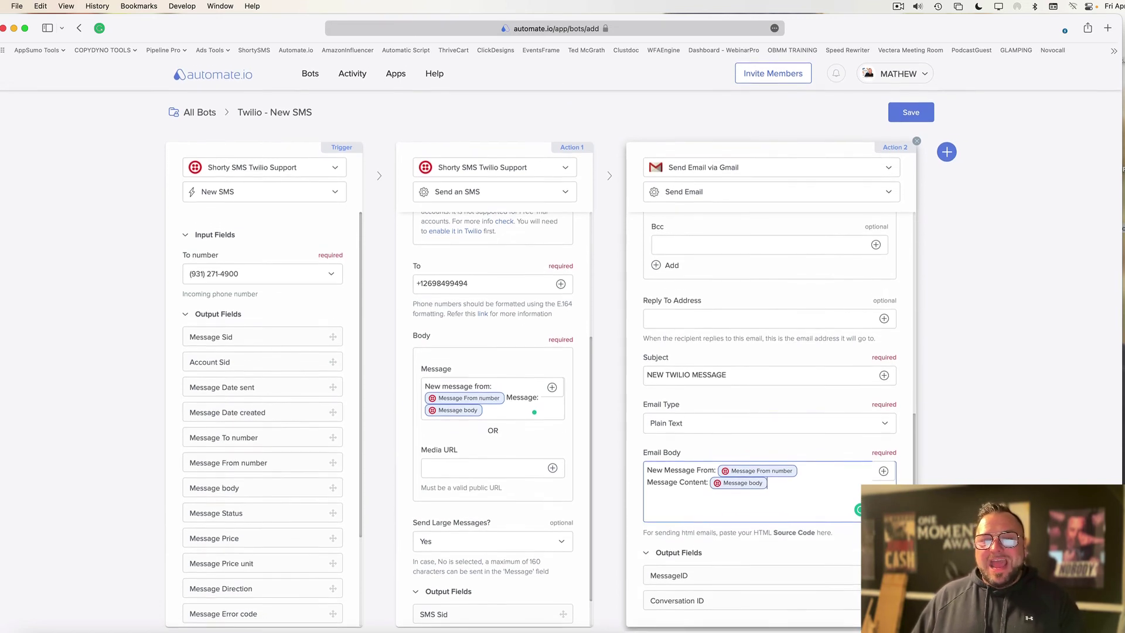
# Save the bot, switch it ON, and run a test using sample data.
pyautogui.click(909, 115)
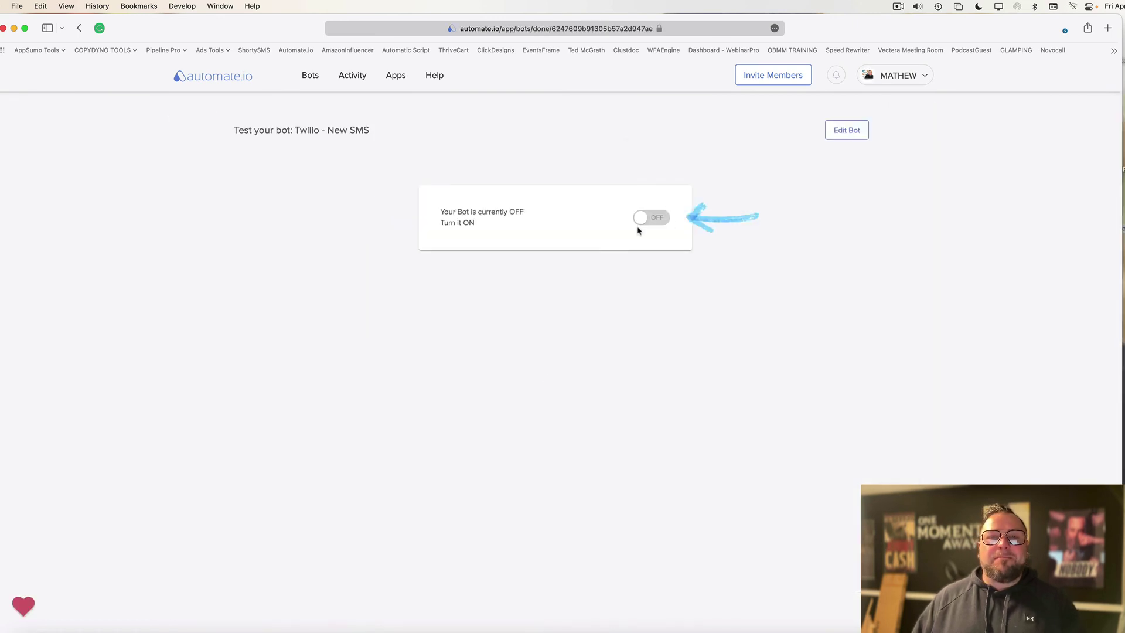
pyautogui.click(648, 219)
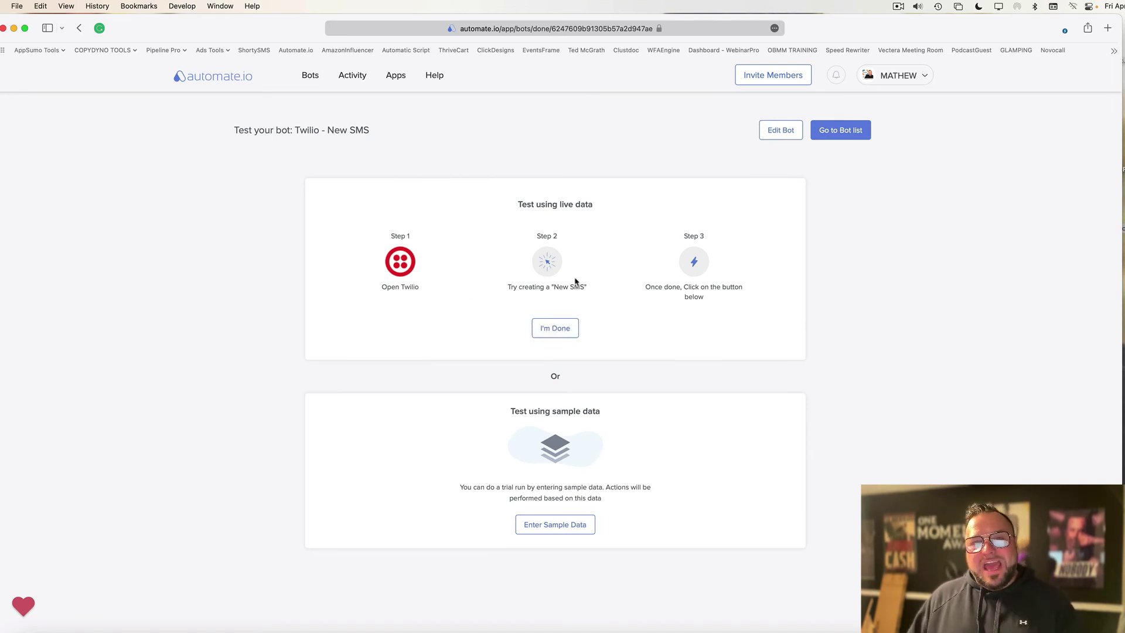
pyautogui.click(559, 329)
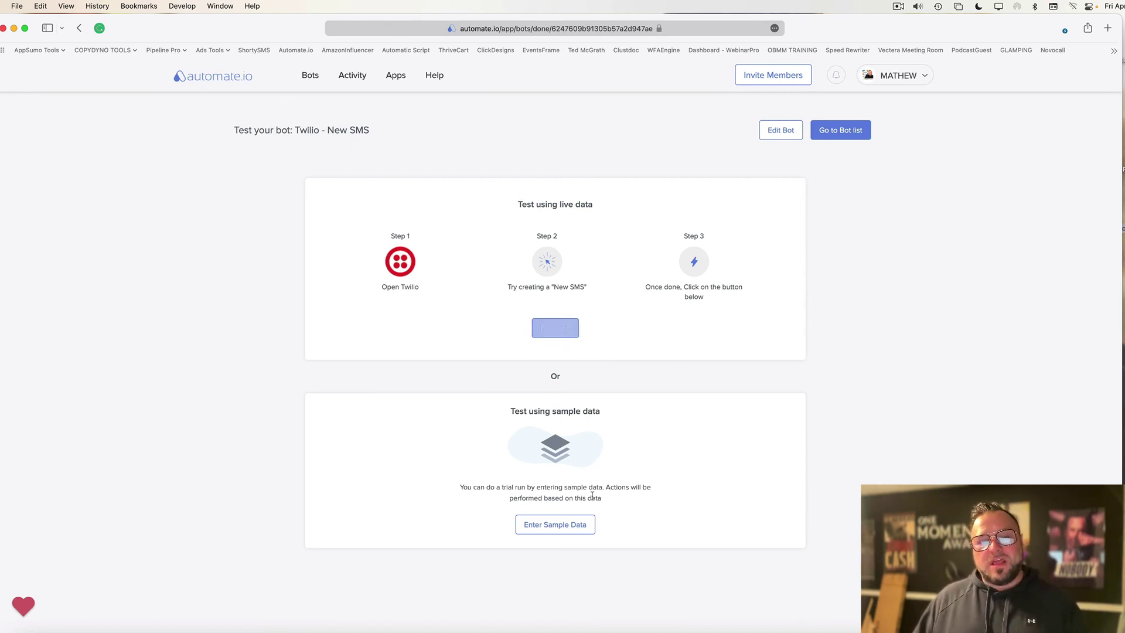
pyautogui.click(567, 527)
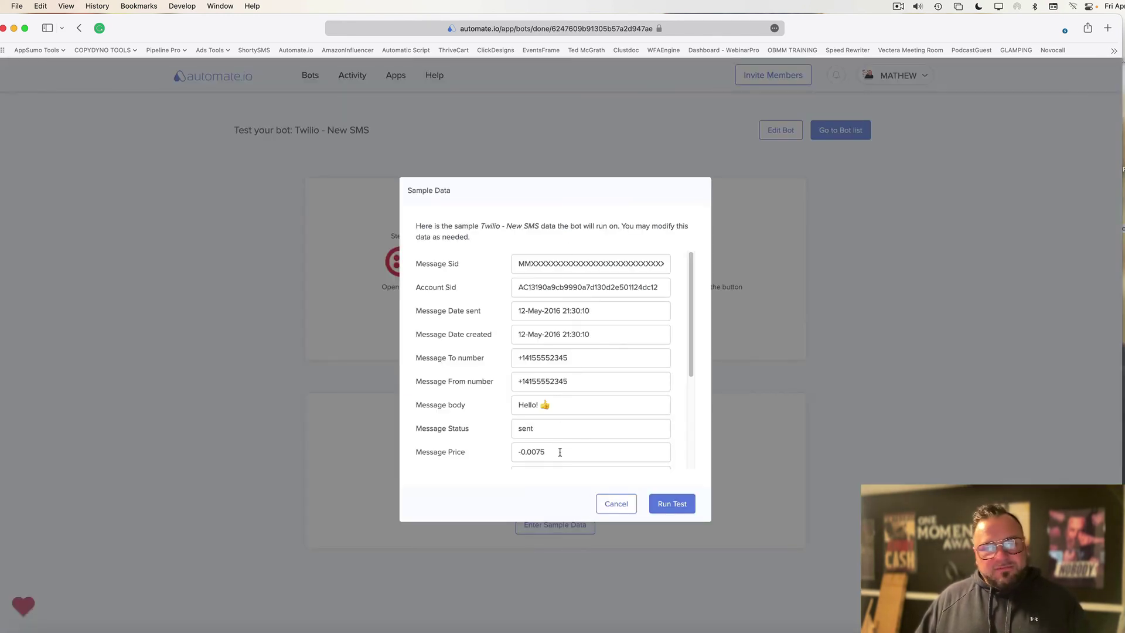
pyautogui.click(672, 503)
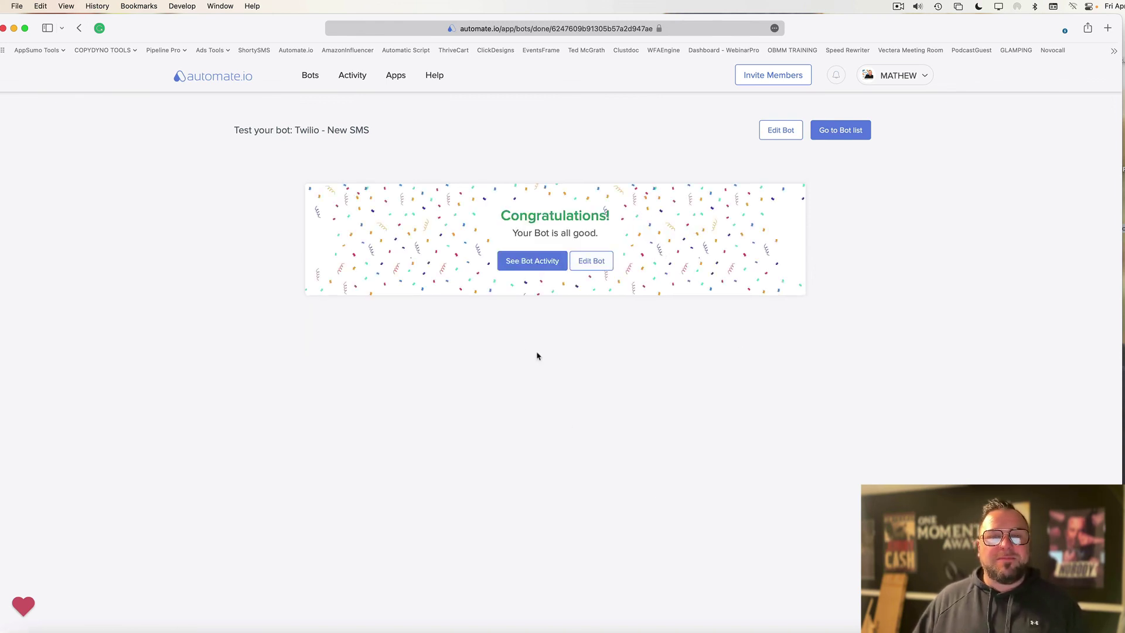
# Return to the All Bots list.
pyautogui.click(849, 133)
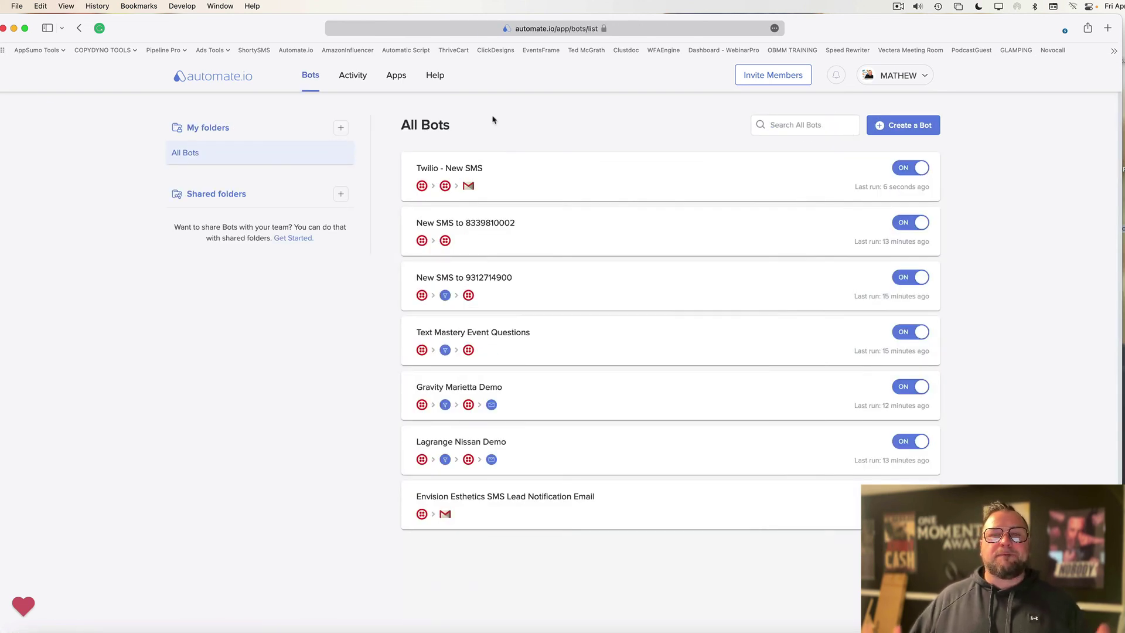